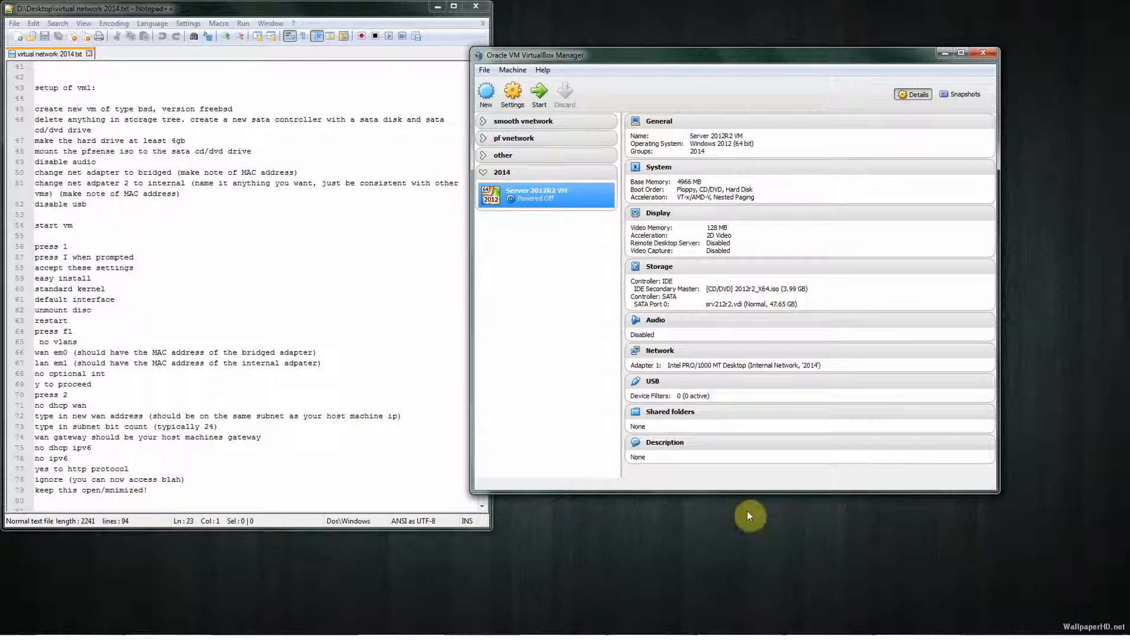
Step: Start a new virtual machine named pfsenserouter with type BSD and version FreeBSD
left_click_drag(633, 62, 665, 68)
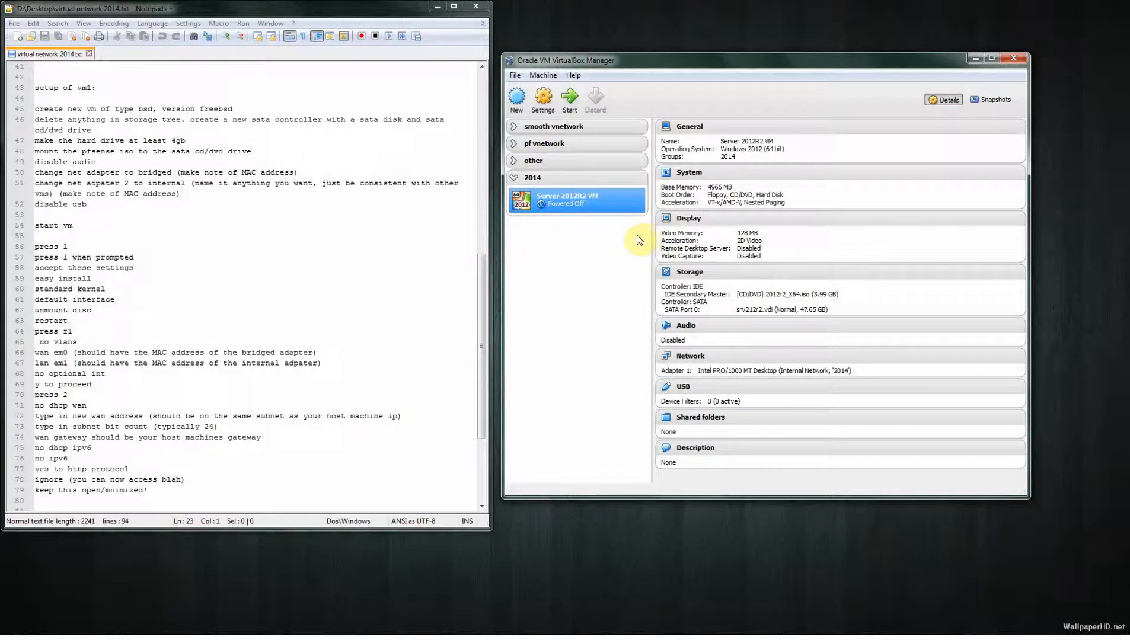
left_click(518, 105)
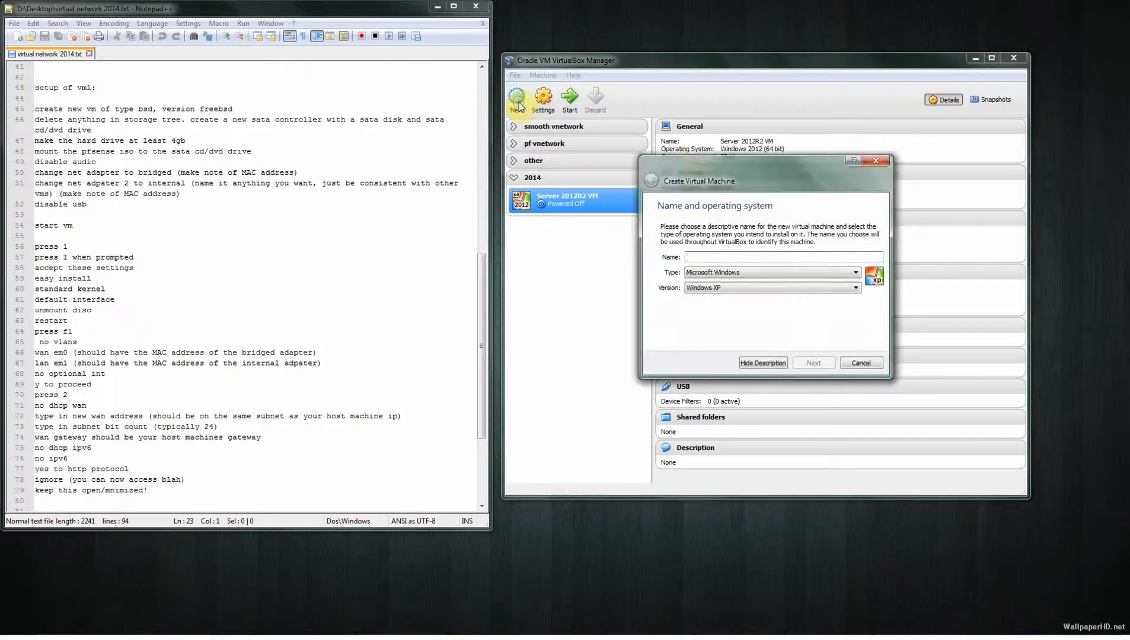
type("pfsense")
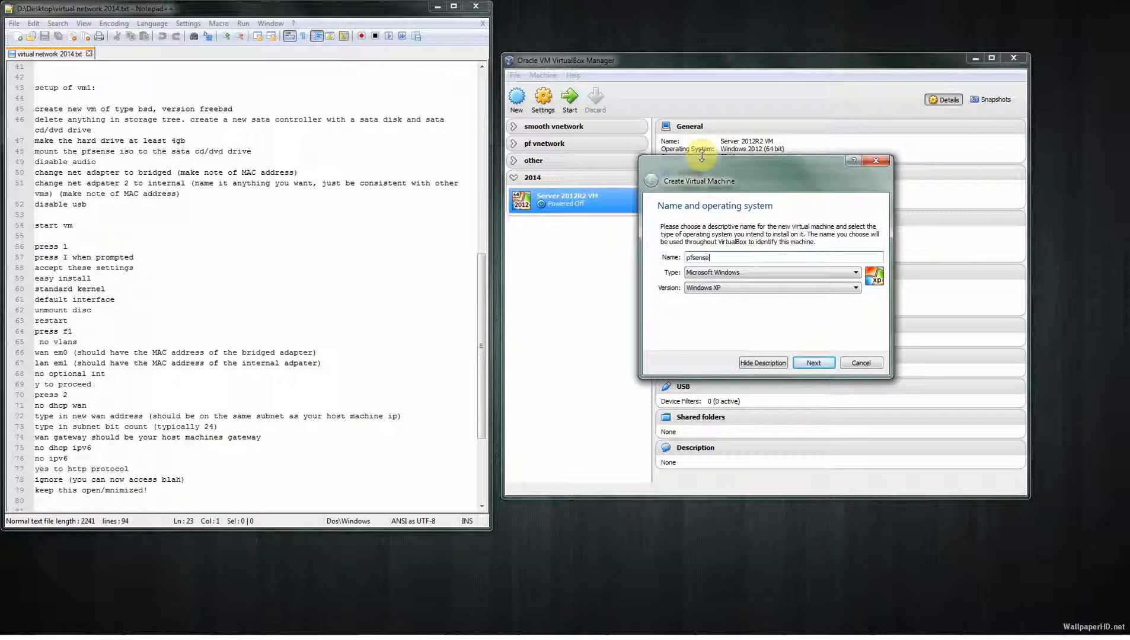
type("router")
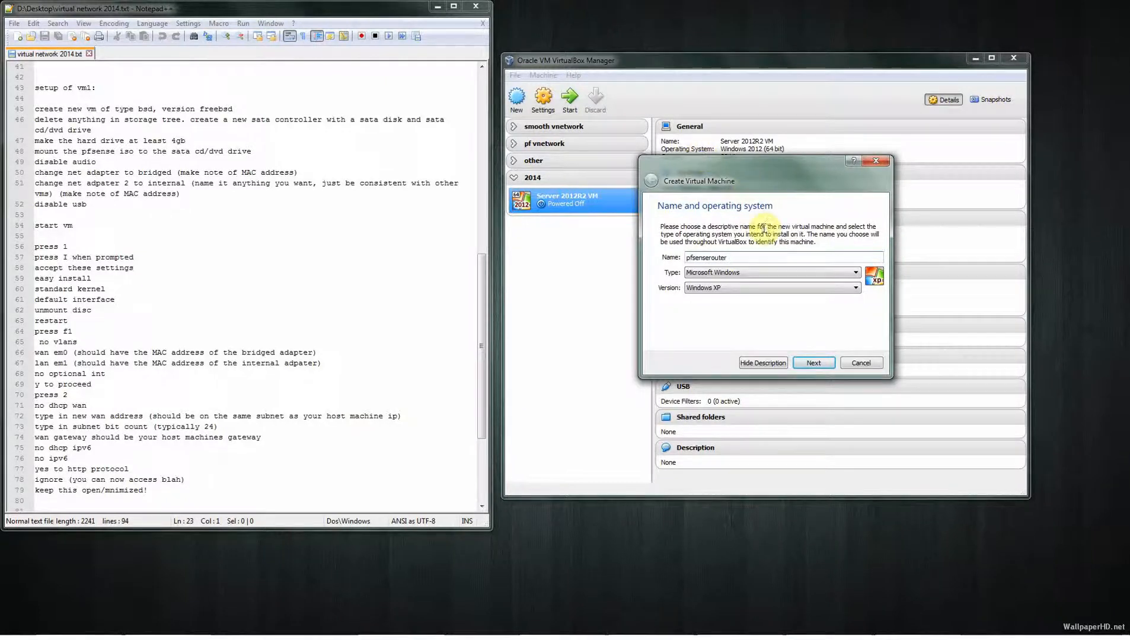
left_click(751, 279)
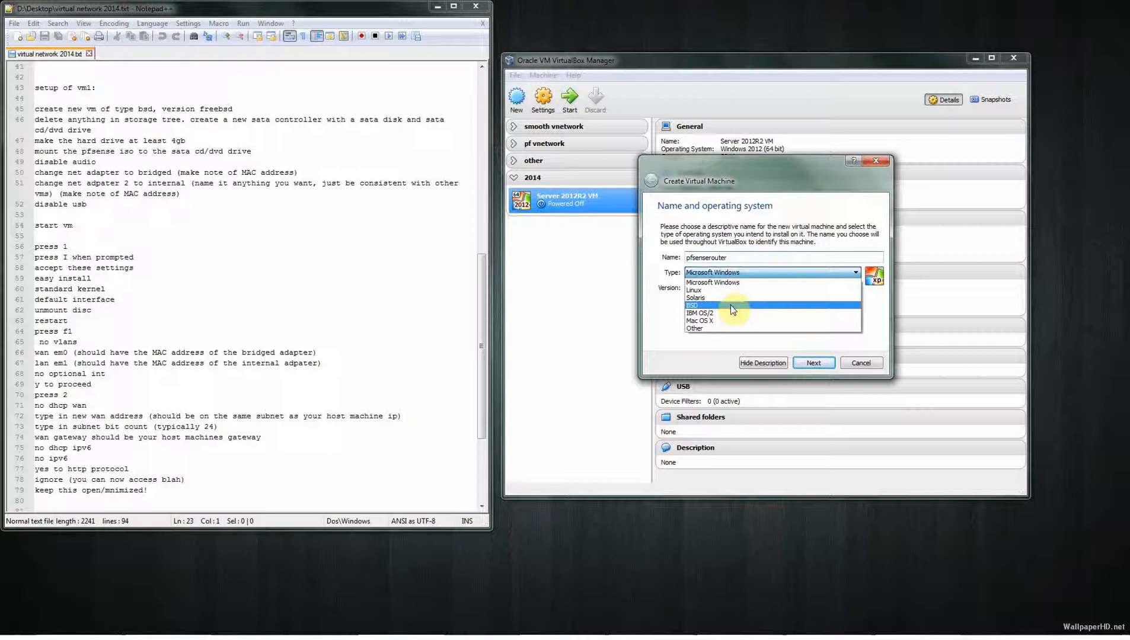
left_click(730, 307)
left_click(724, 289)
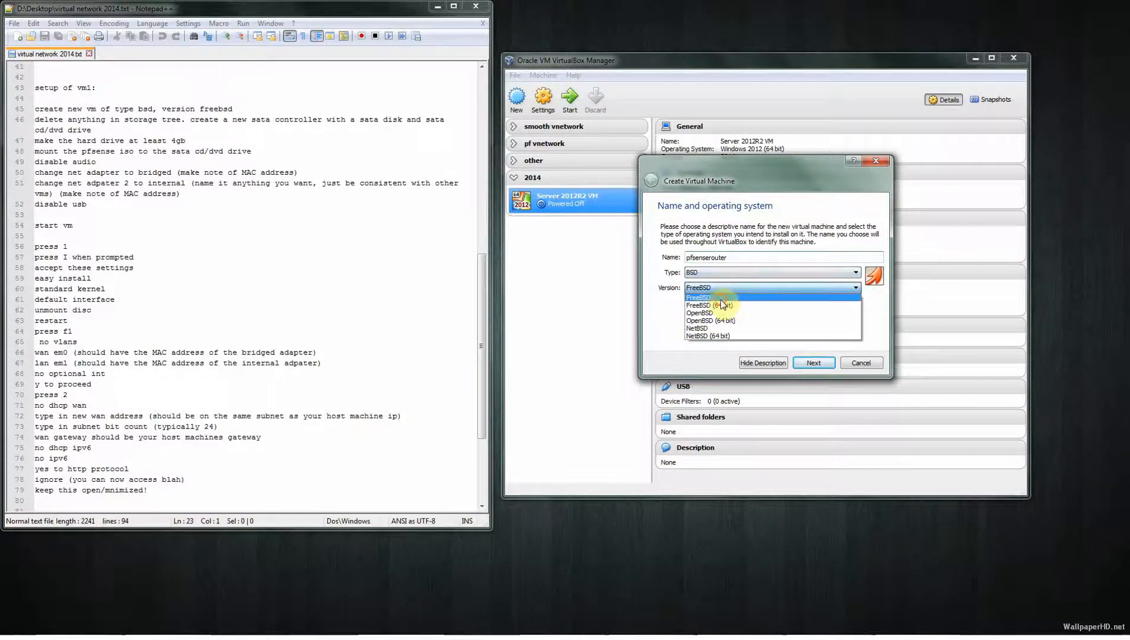
left_click(721, 299)
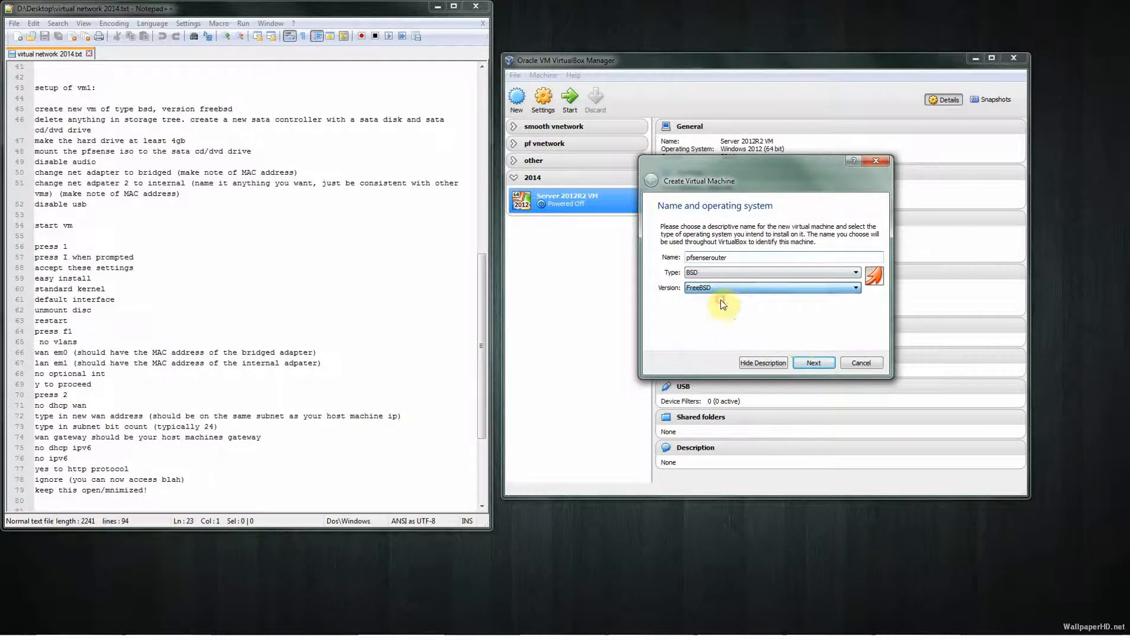
left_click(805, 363)
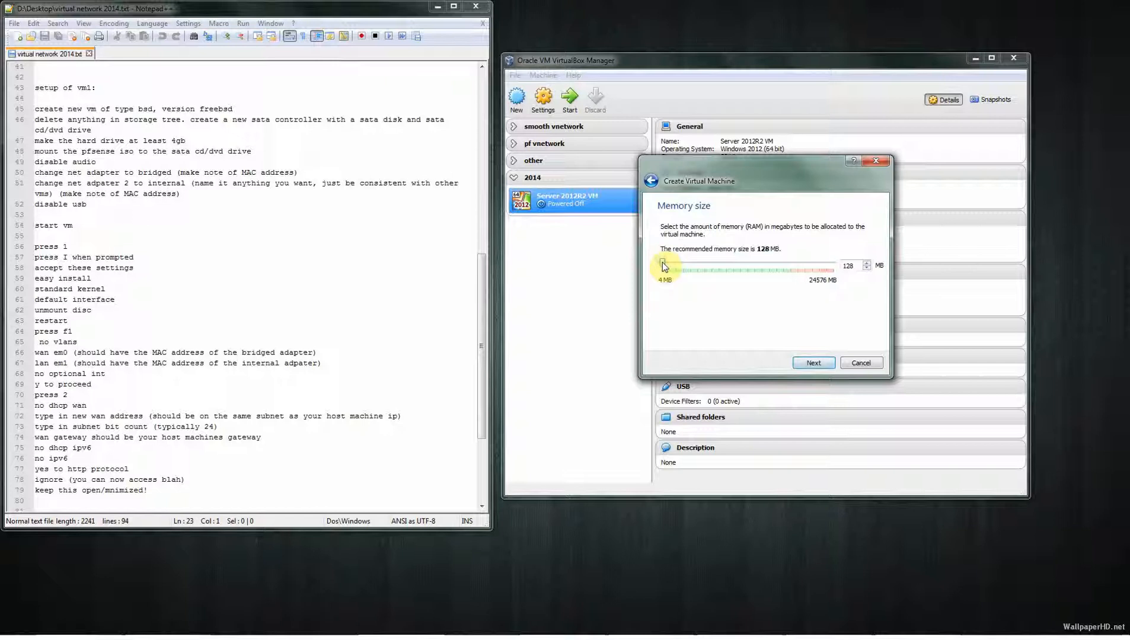
Step: Set the new machine's memory to 256 MB and create it without a virtual hard drive
left_click_drag(662, 262, 664, 262)
left_click(820, 369)
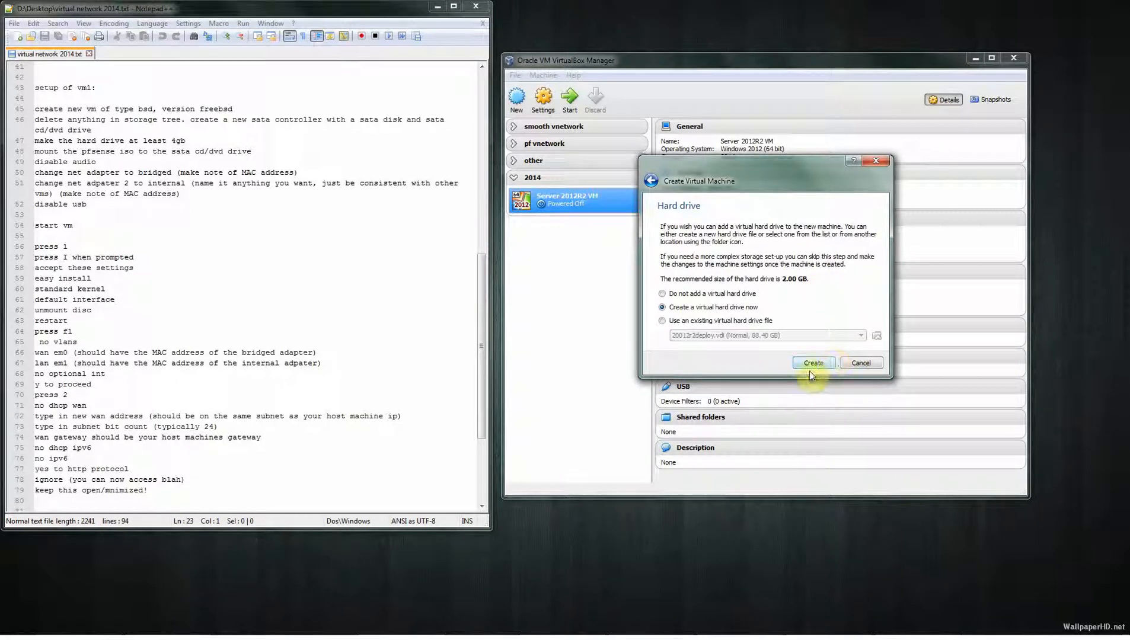
left_click(682, 293)
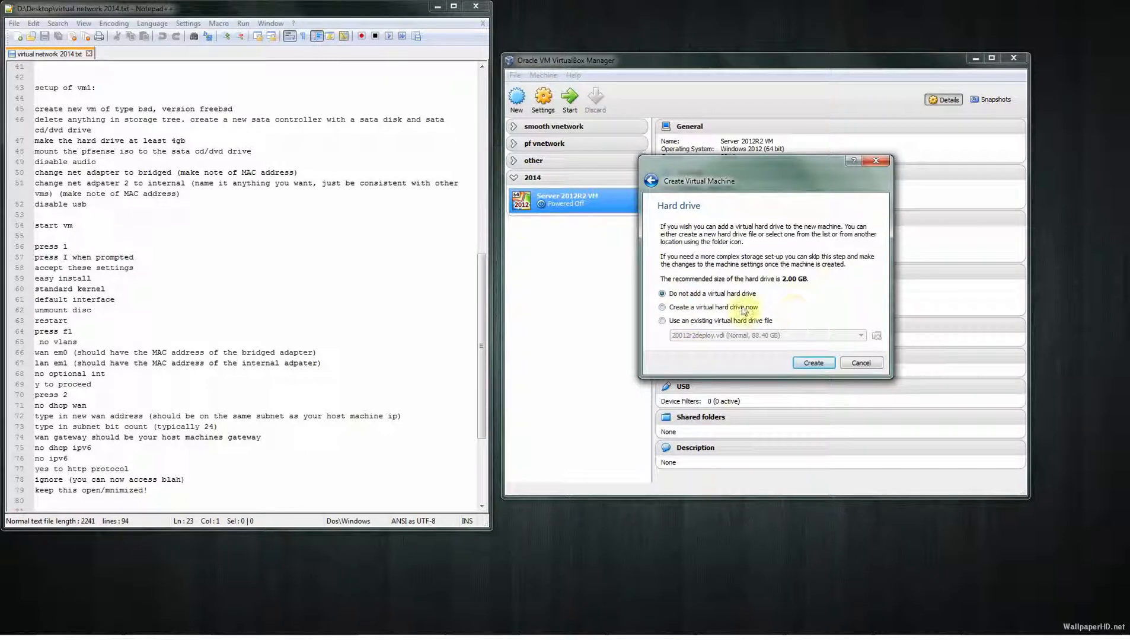
left_click(813, 366)
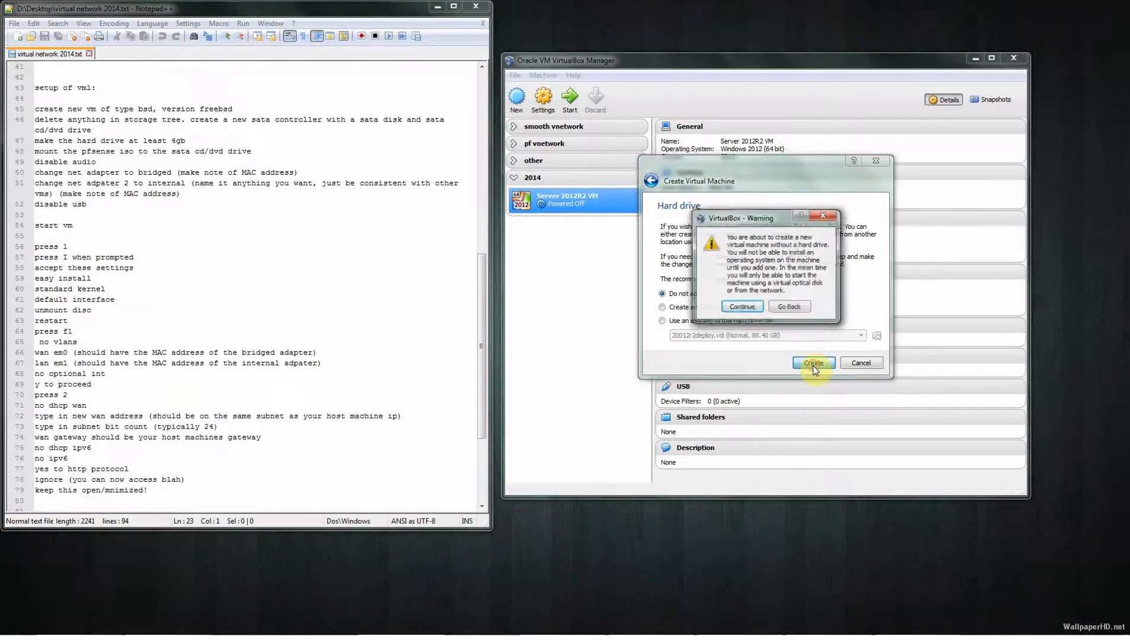
left_click(742, 307)
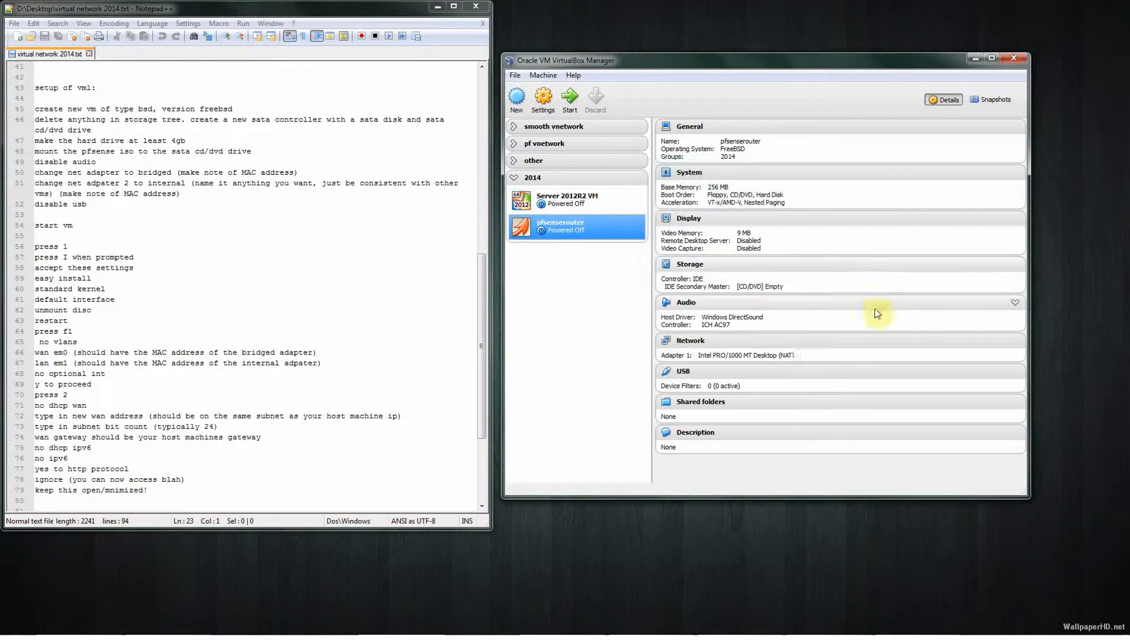
Step: Exclude Floppy from the boot order in the pfsenserouter system settings
left_click(548, 105)
left_click_drag(716, 142, 699, 173)
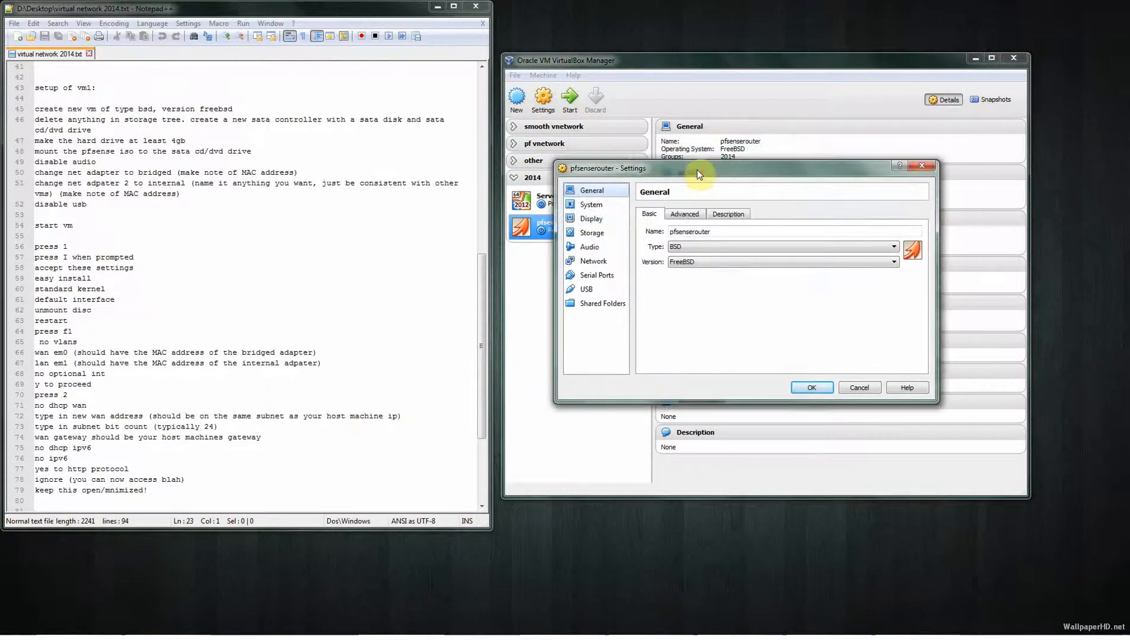
left_click(593, 206)
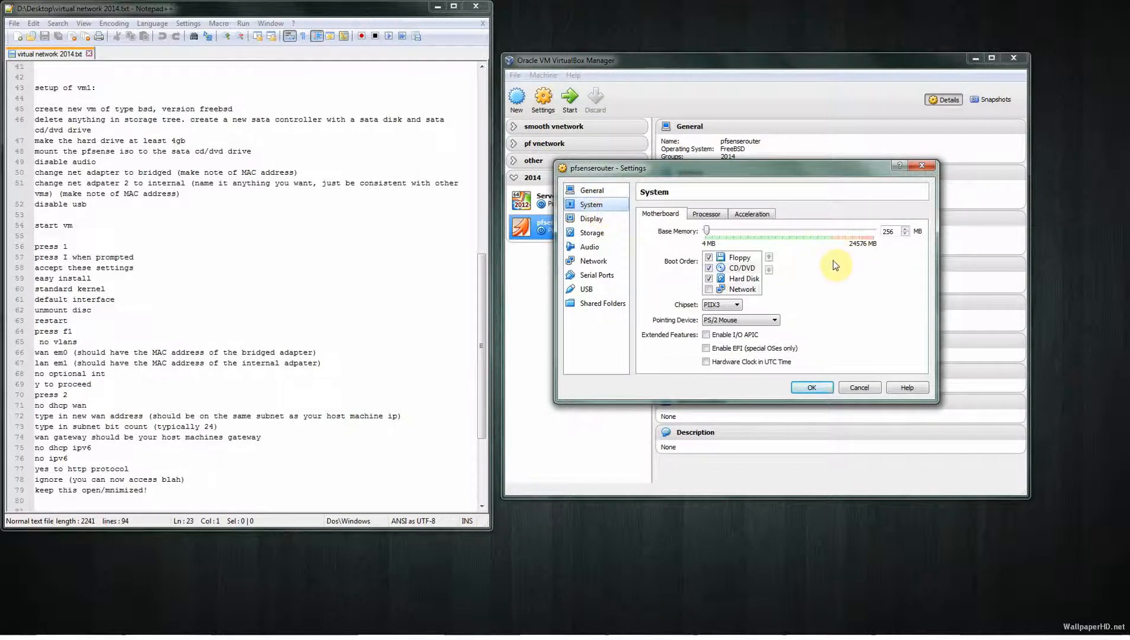
left_click(708, 257)
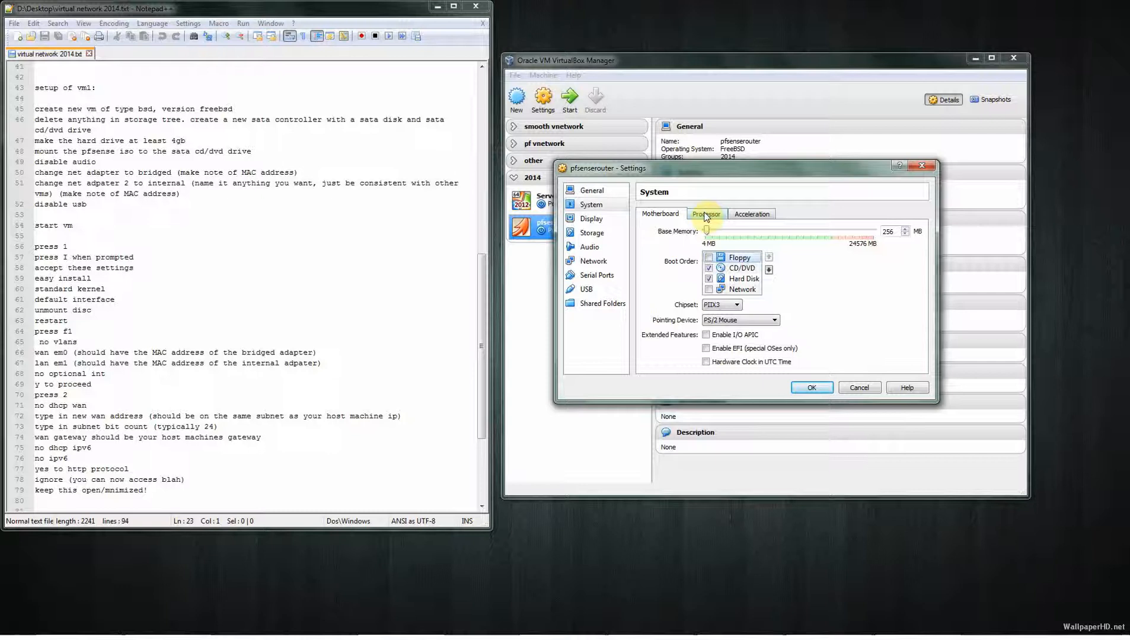
Step: Replace the IDE controller in the pfsenserouter storage tree with a SATA controller
left_click(591, 220)
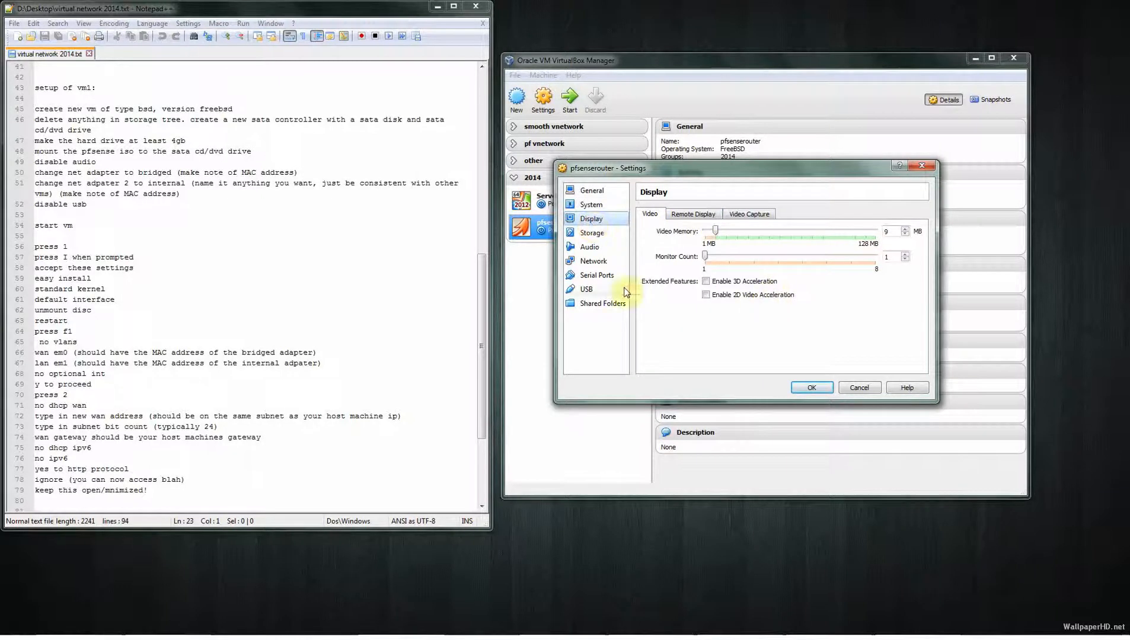
left_click(590, 233)
left_click(684, 229)
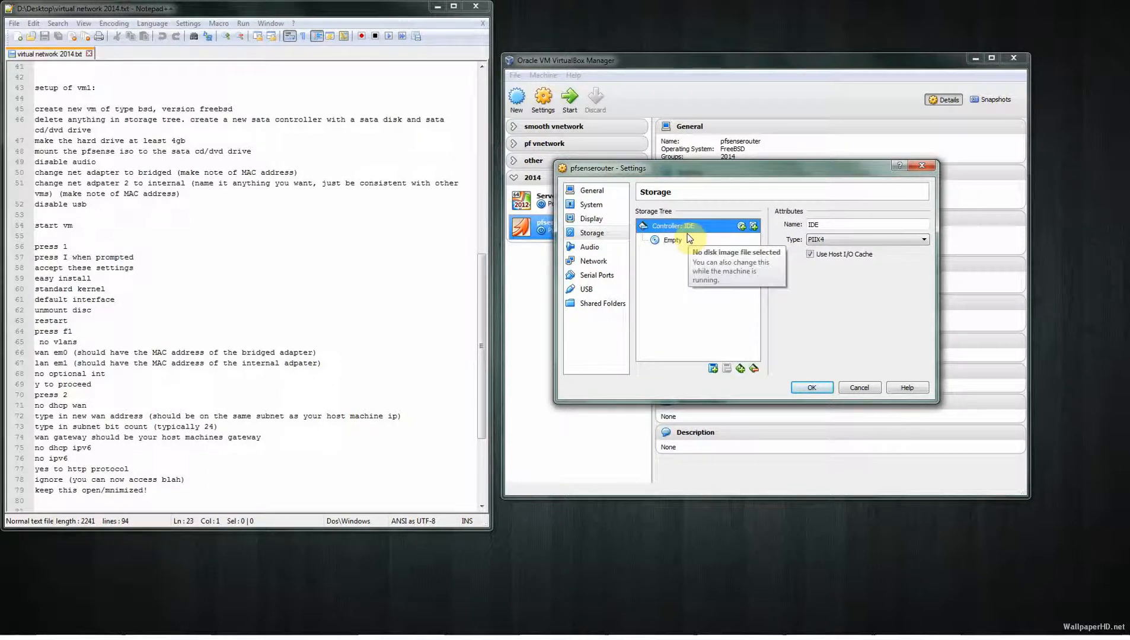
left_click(754, 368)
left_click(740, 372)
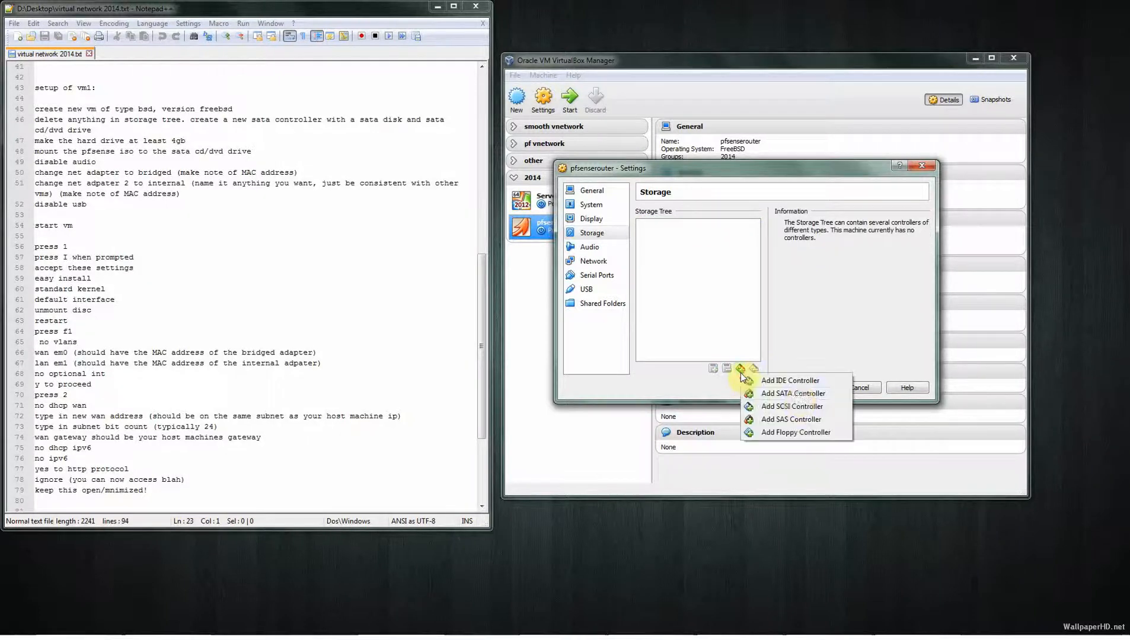
left_click(793, 392)
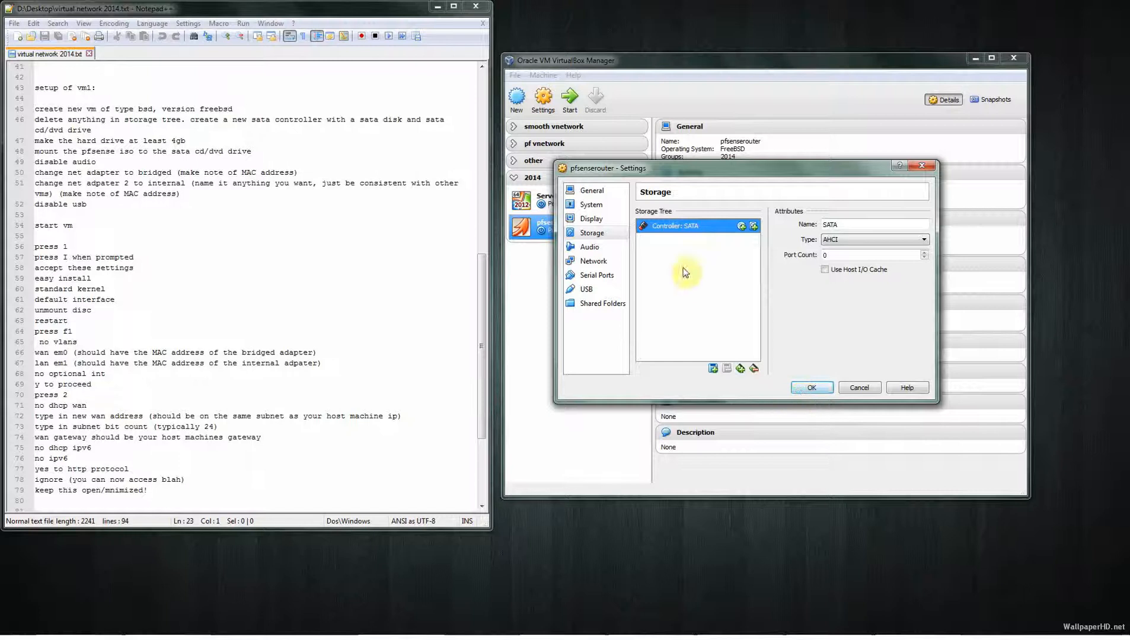
Step: Create a new dynamically allocated 3.00 GB VDI hard disk named NewVirtualDisk1 on the SATA controller
left_click(753, 226)
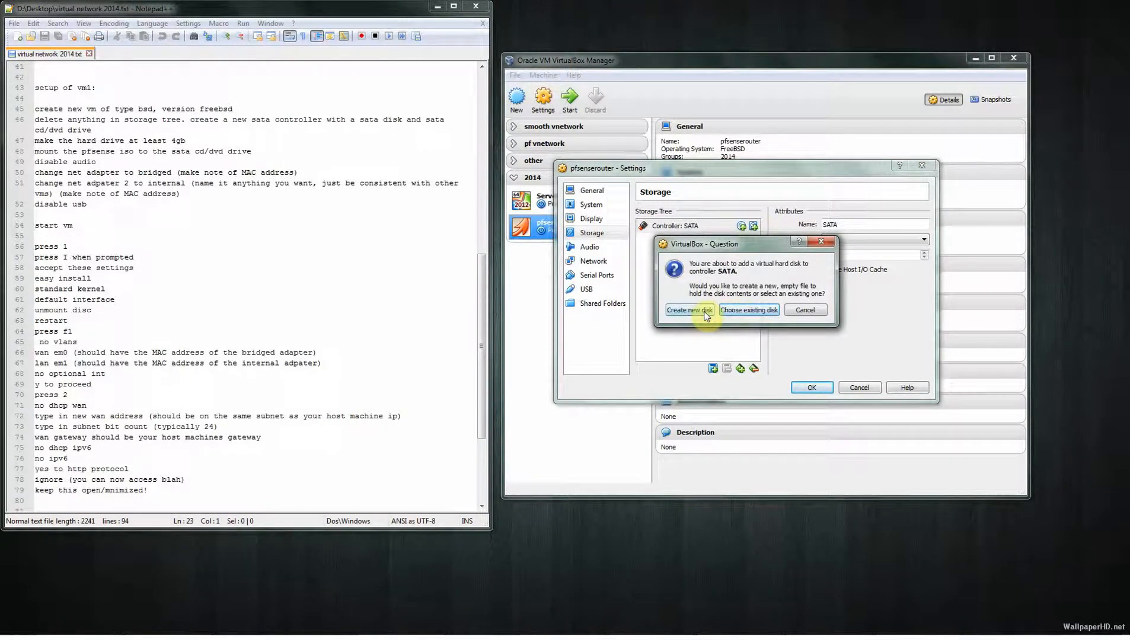
left_click(708, 312)
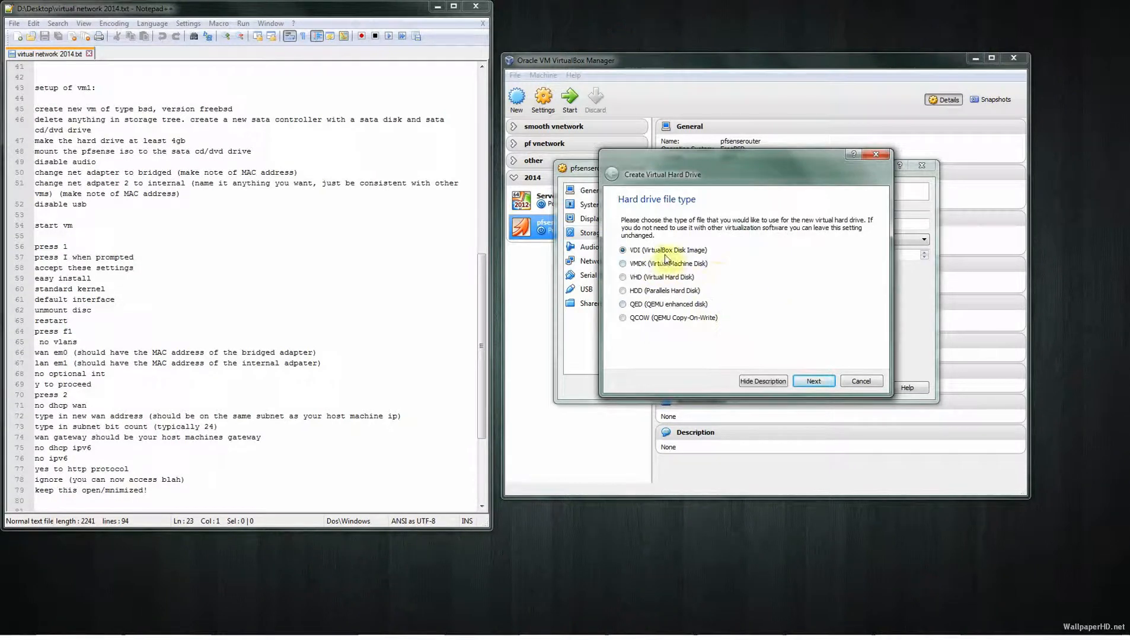
left_click(814, 382)
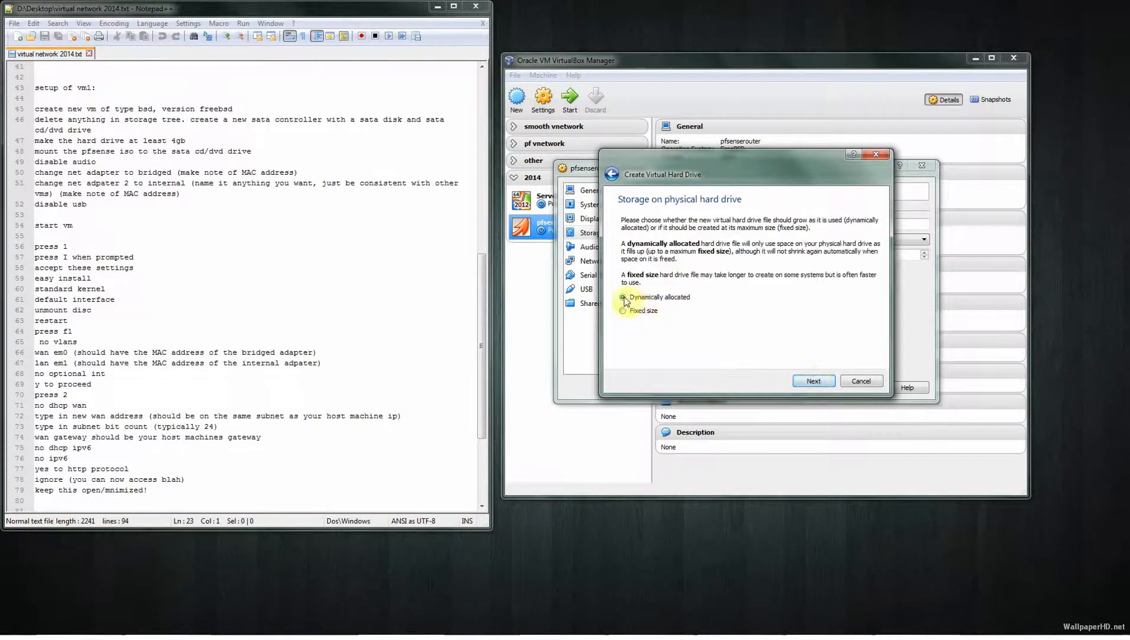
left_click(811, 383)
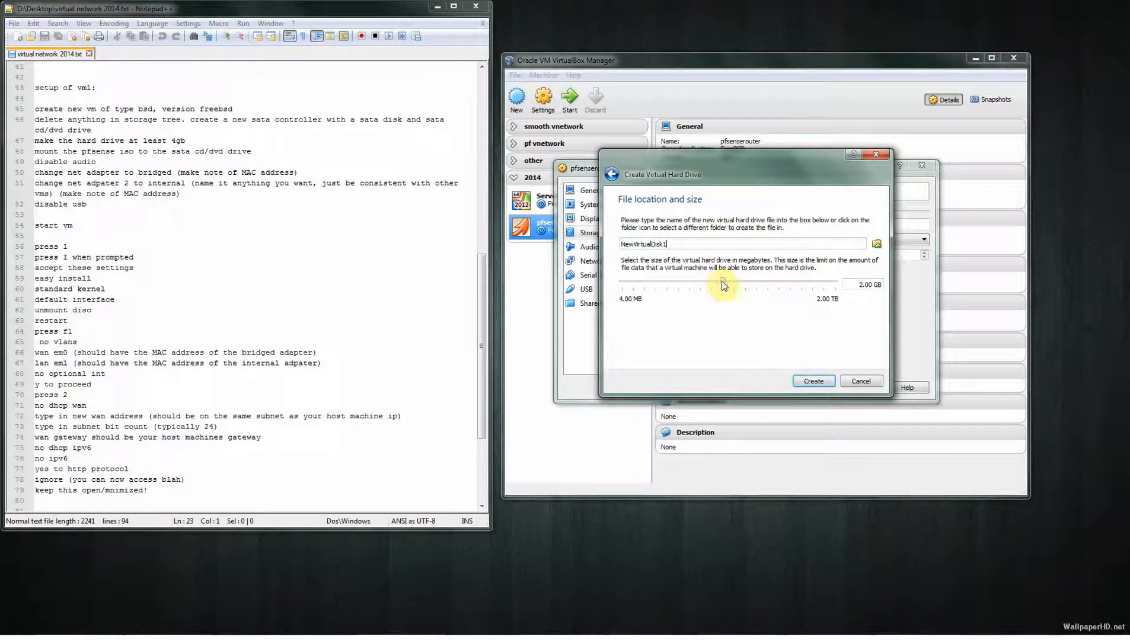
left_click_drag(724, 285, 728, 286)
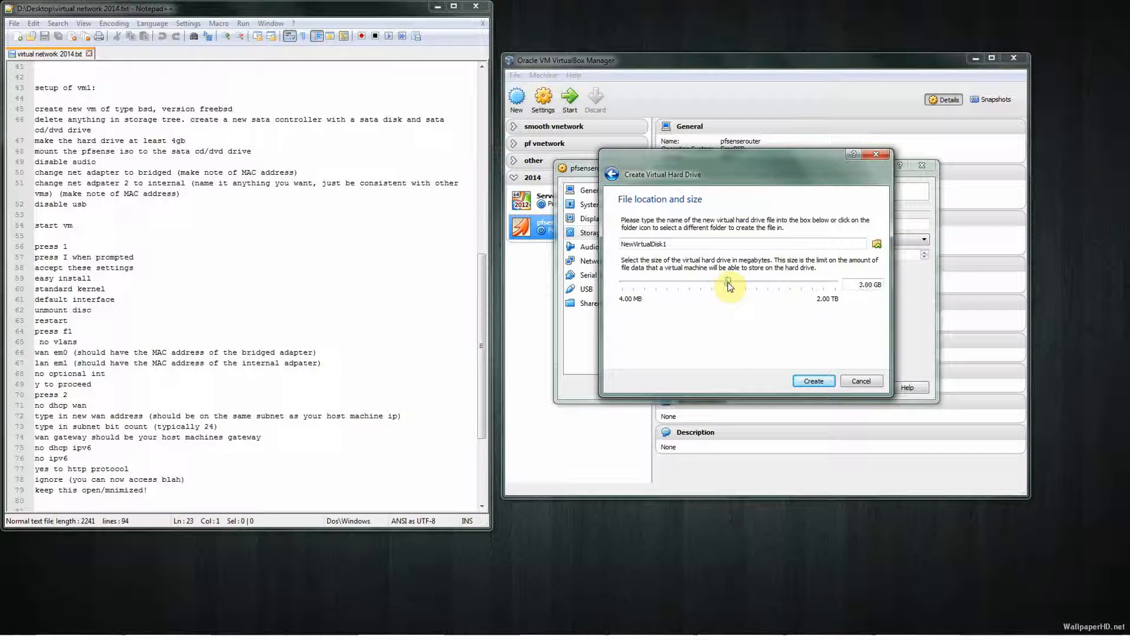
left_click(811, 383)
left_click(687, 240)
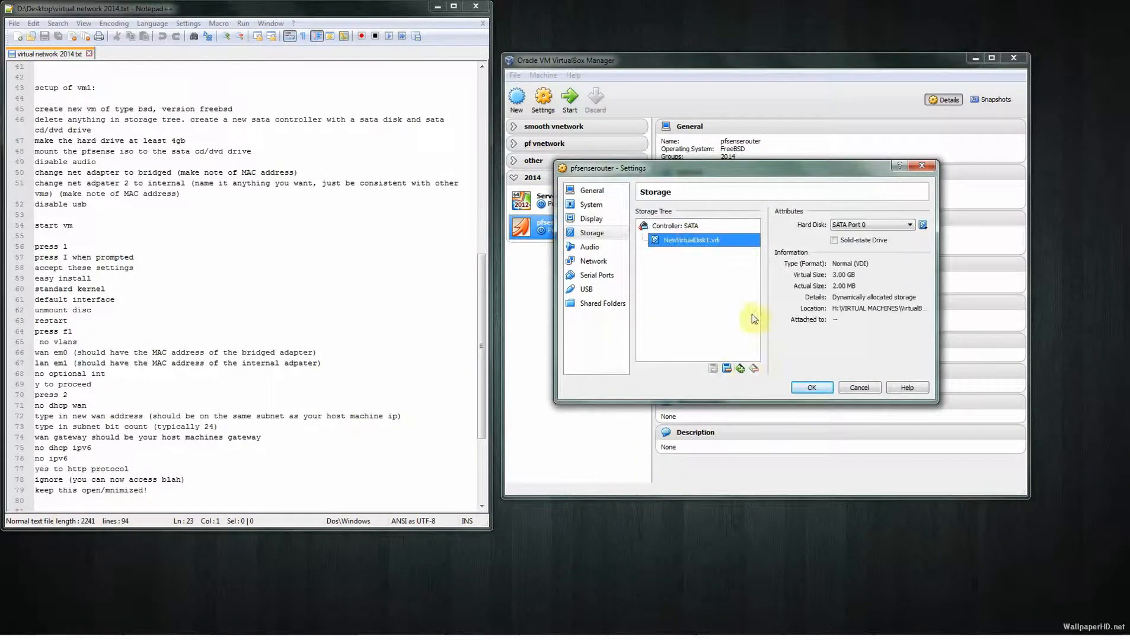
left_click(741, 370)
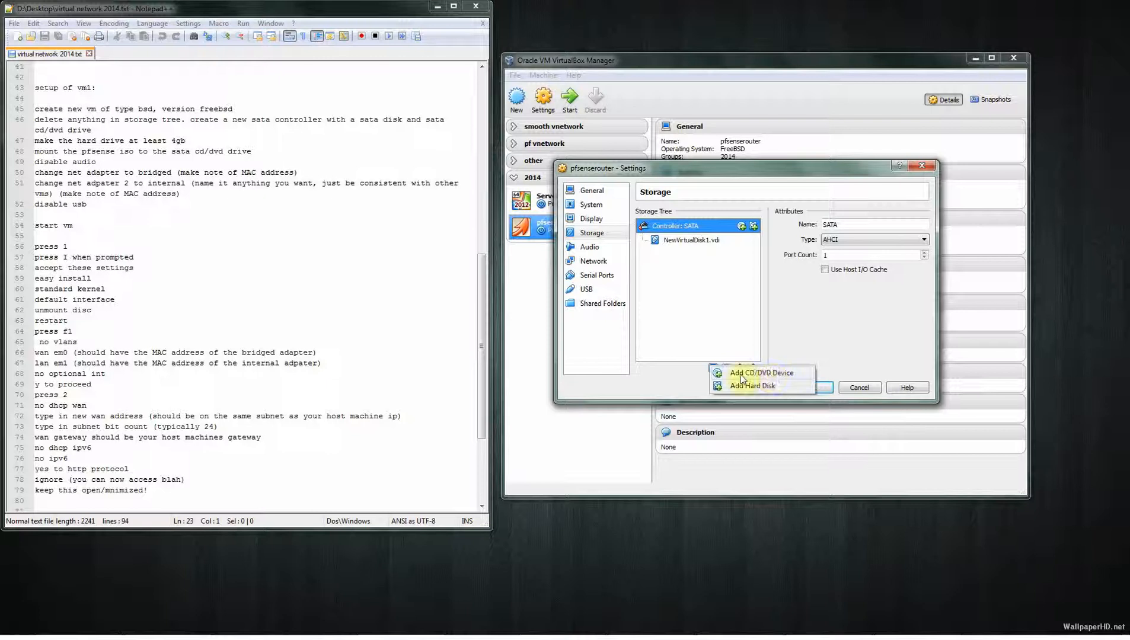
left_click(742, 374)
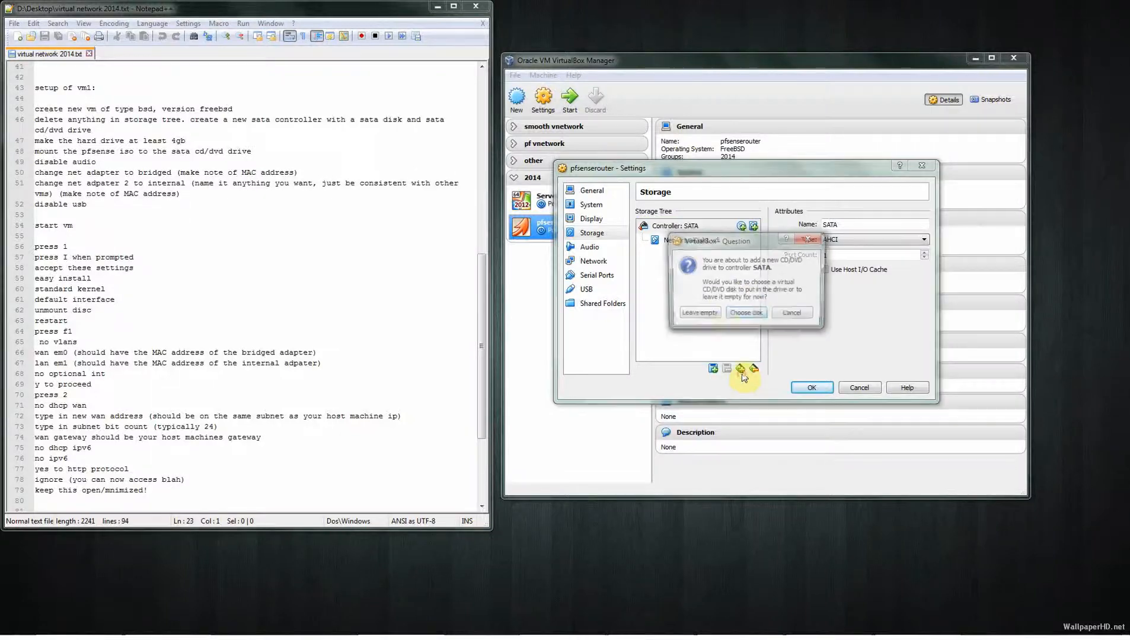
left_click(745, 314)
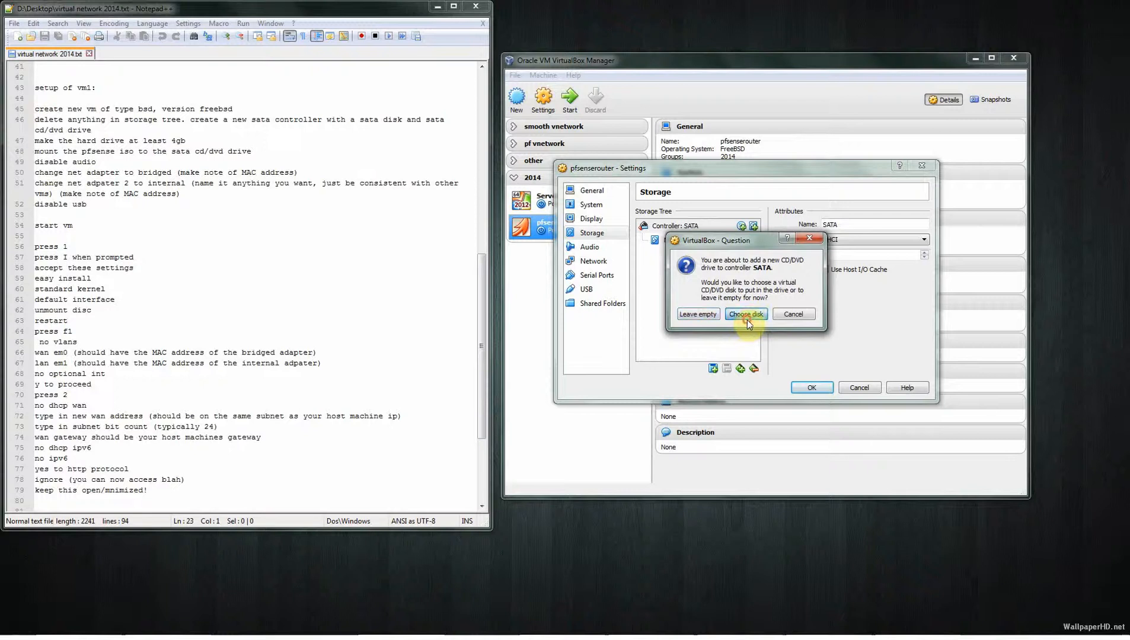
left_click(715, 265)
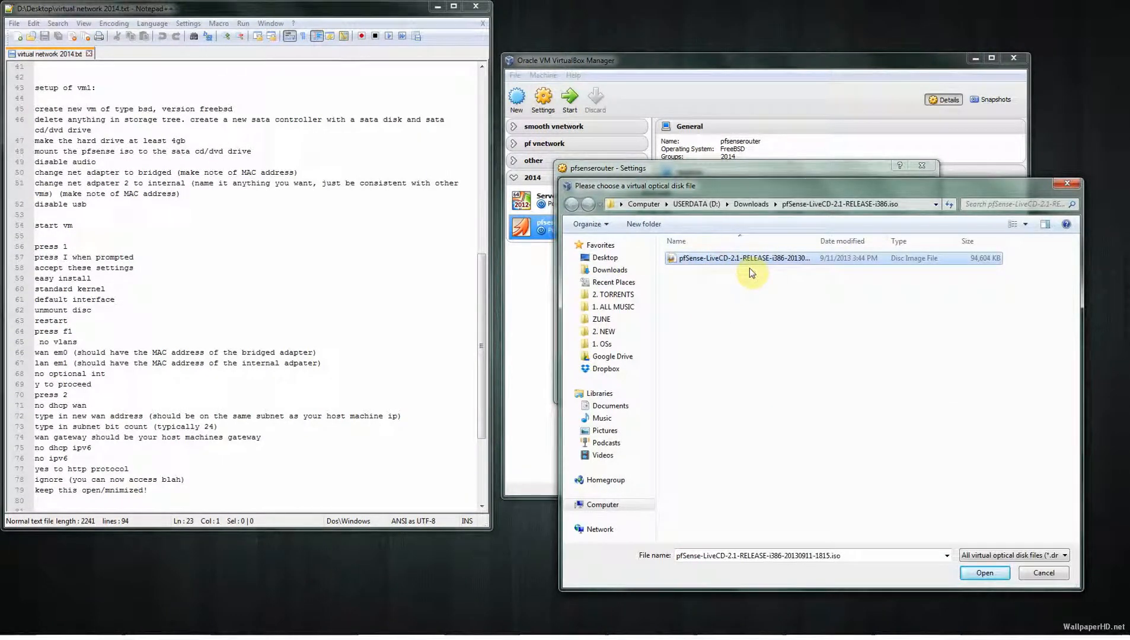
left_click_drag(817, 241, 852, 242)
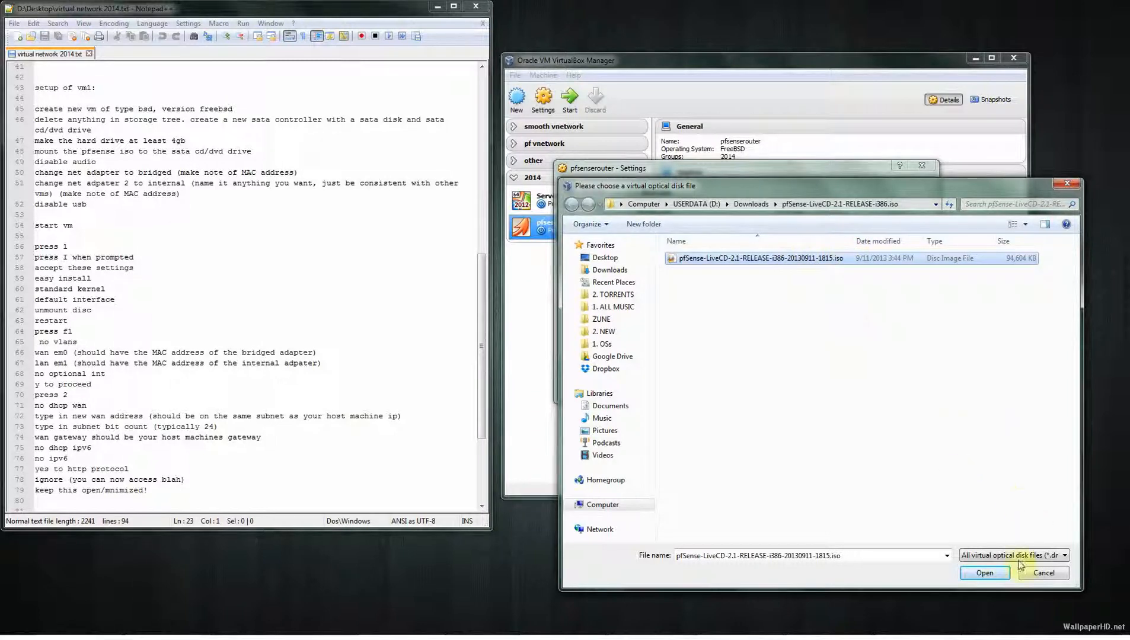
left_click(989, 572)
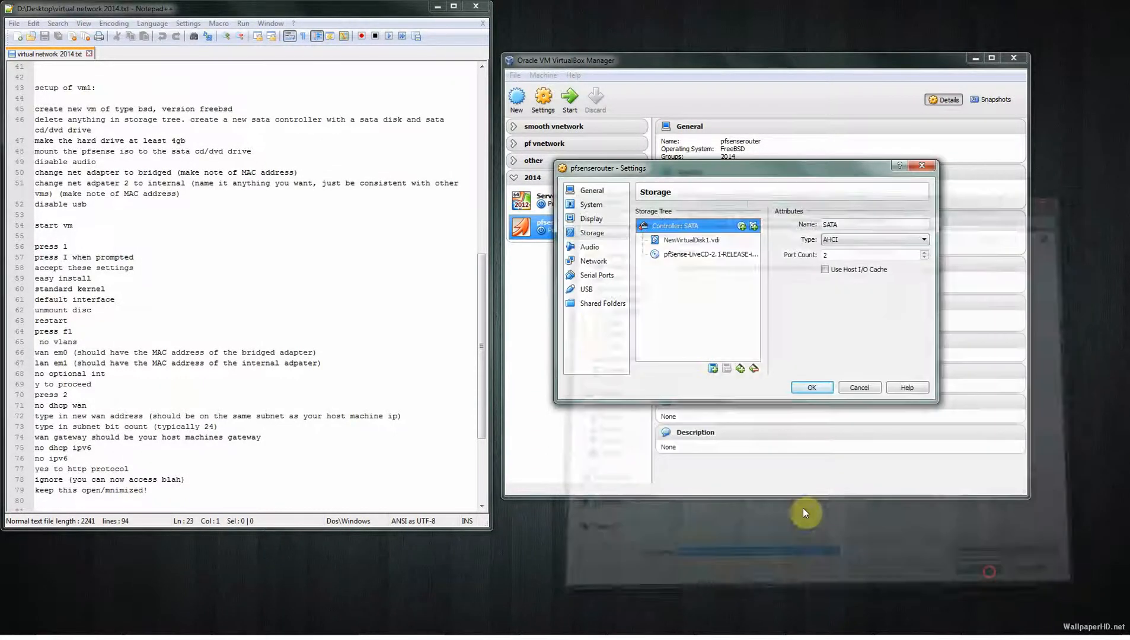
Step: Disable audio for the pfsenserouter virtual machine
left_click(589, 247)
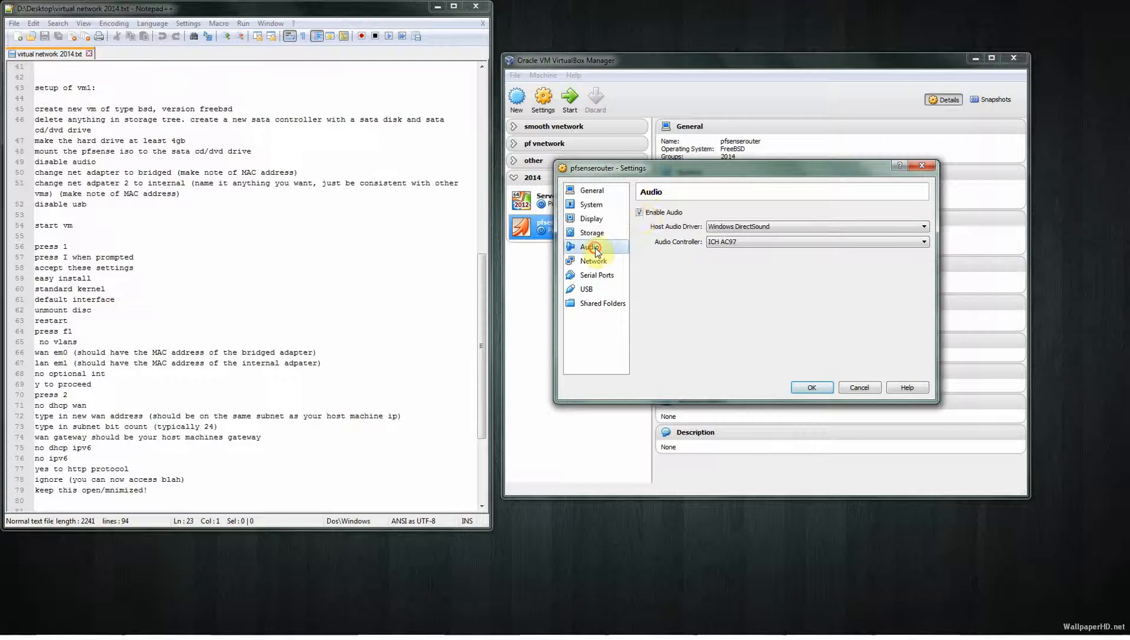
left_click(640, 214)
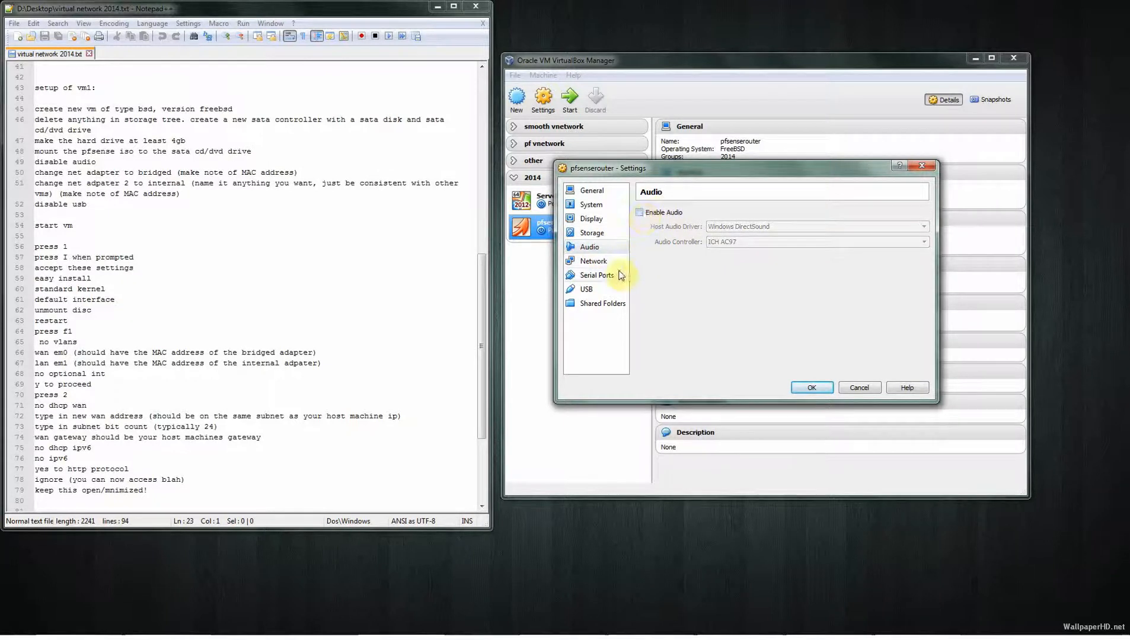
Step: Attach network adapter 1 of the pfsenserouter machine to Bridged Adapter and expand its advanced settings to show the MAC address
left_click(589, 261)
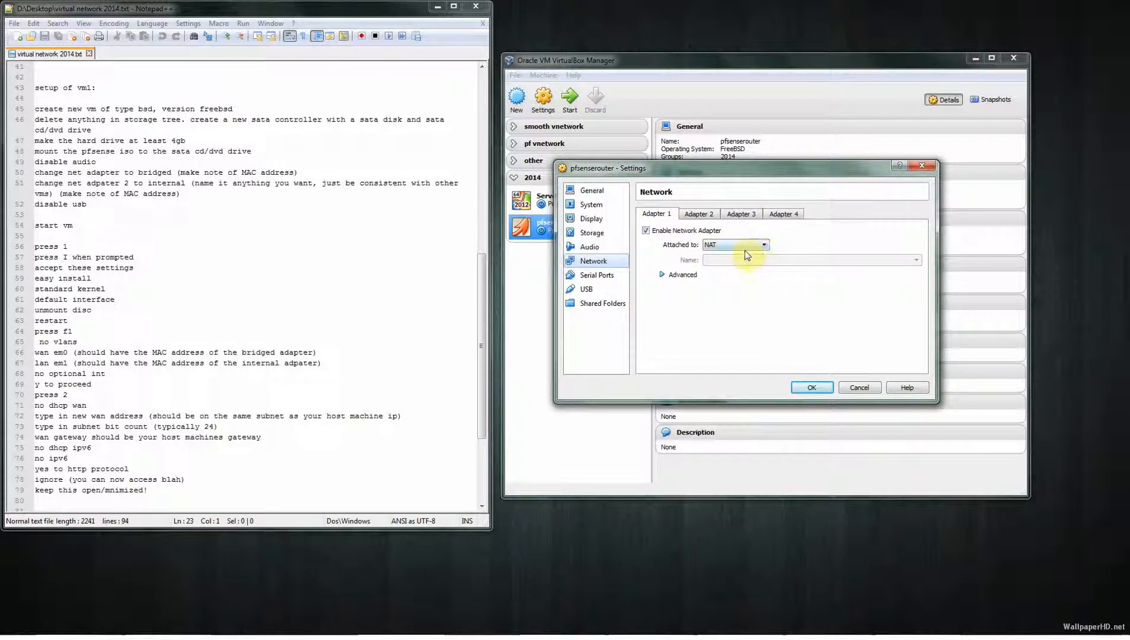
left_click(765, 248)
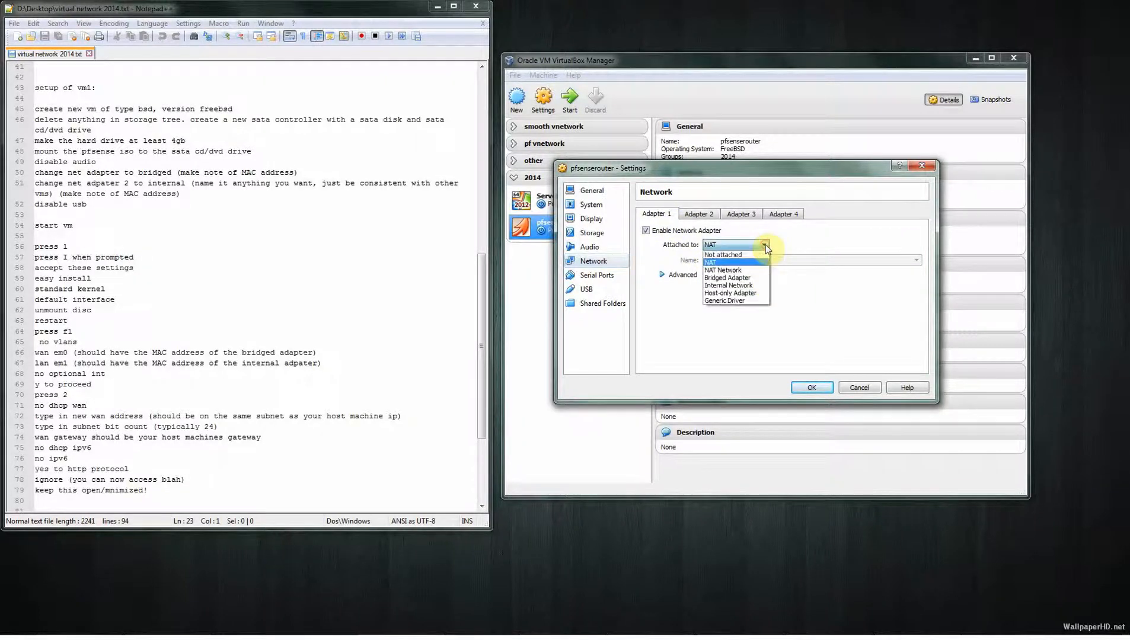
left_click(759, 279)
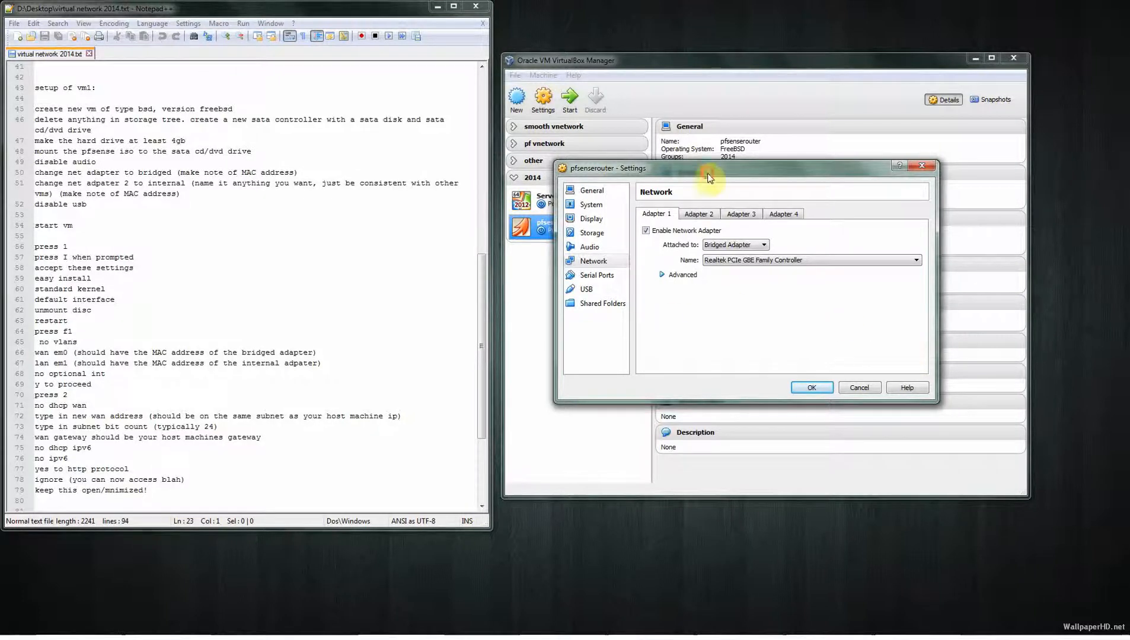
left_click_drag(710, 168, 726, 172)
left_click(693, 280)
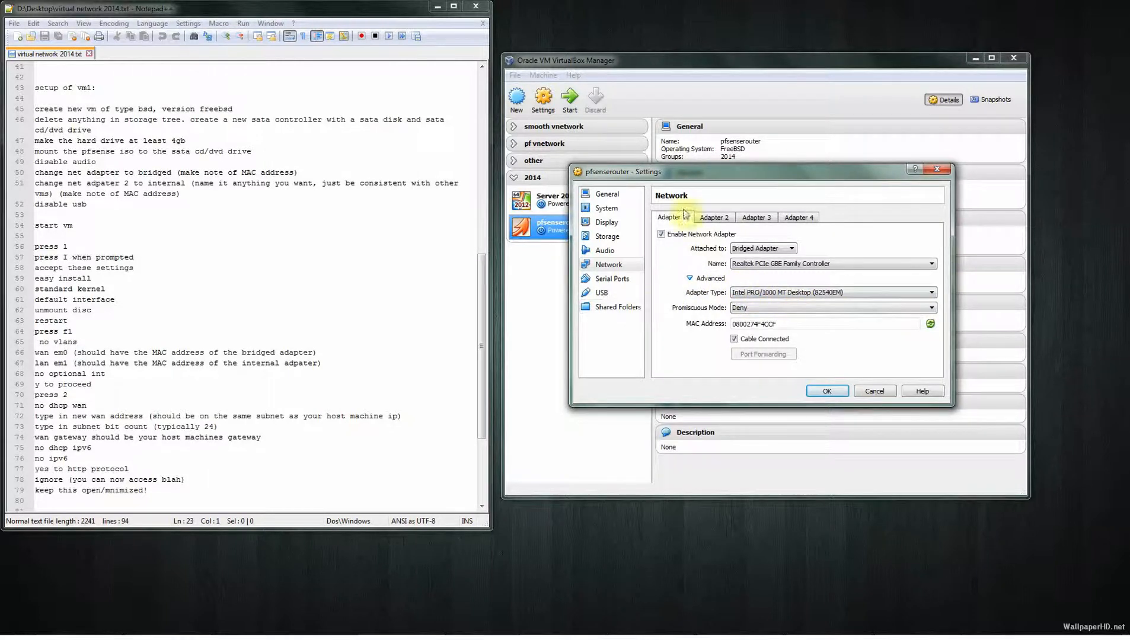
Step: Enable network adapter 2 and attach it to Internal Network
left_click(714, 217)
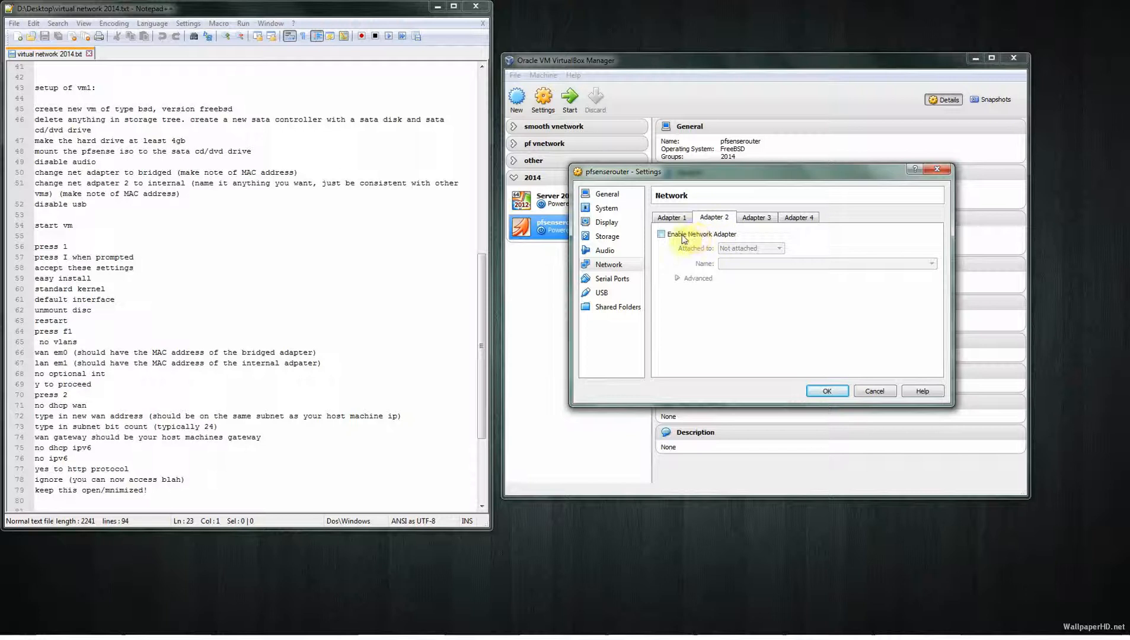
left_click(680, 235)
left_click(761, 250)
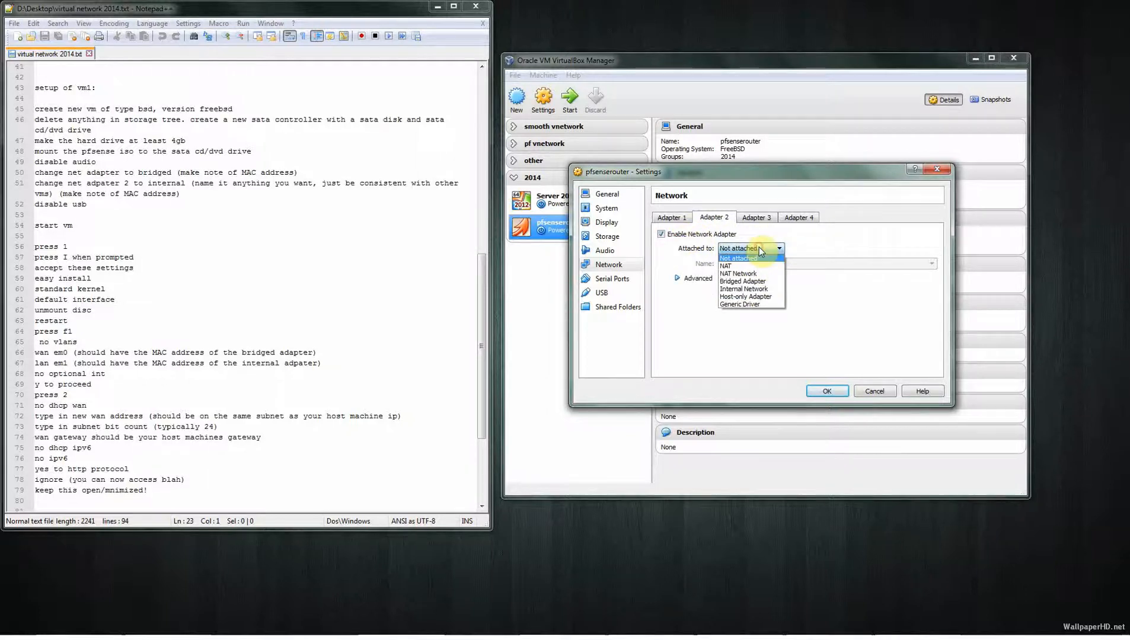
left_click(755, 290)
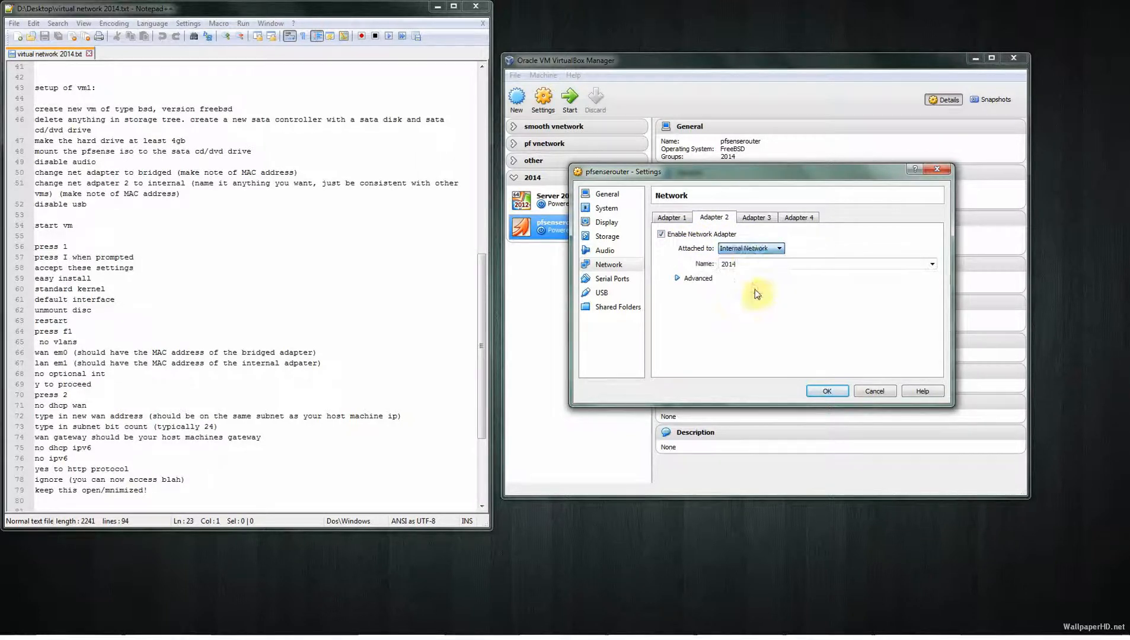
Step: Name adapter 2's internal network VirtualNet and expand the adapter's advanced settings to show its MAC address
left_click(743, 264)
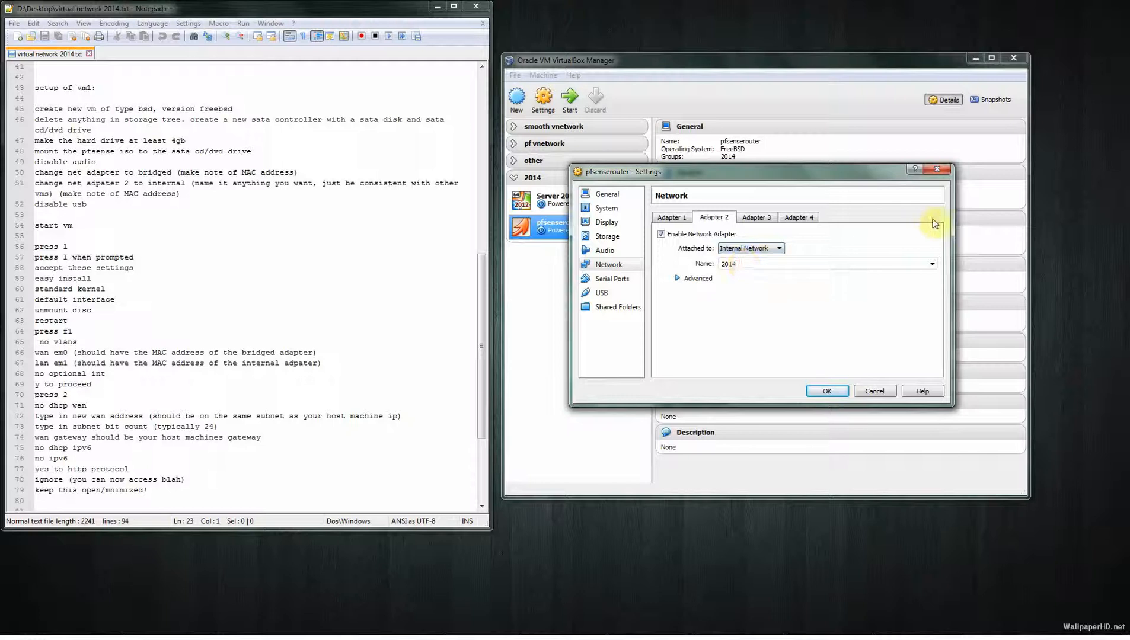
key("BackSpace")
key("BackSpace")
key("BackSpace")
key("BackSpace")
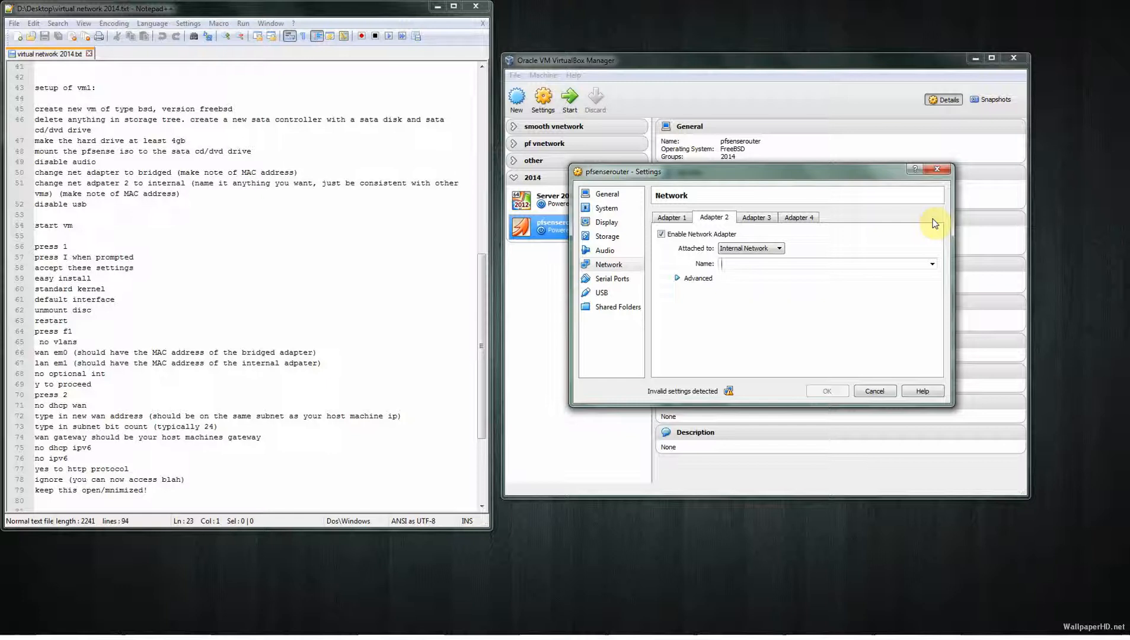
type("Vir")
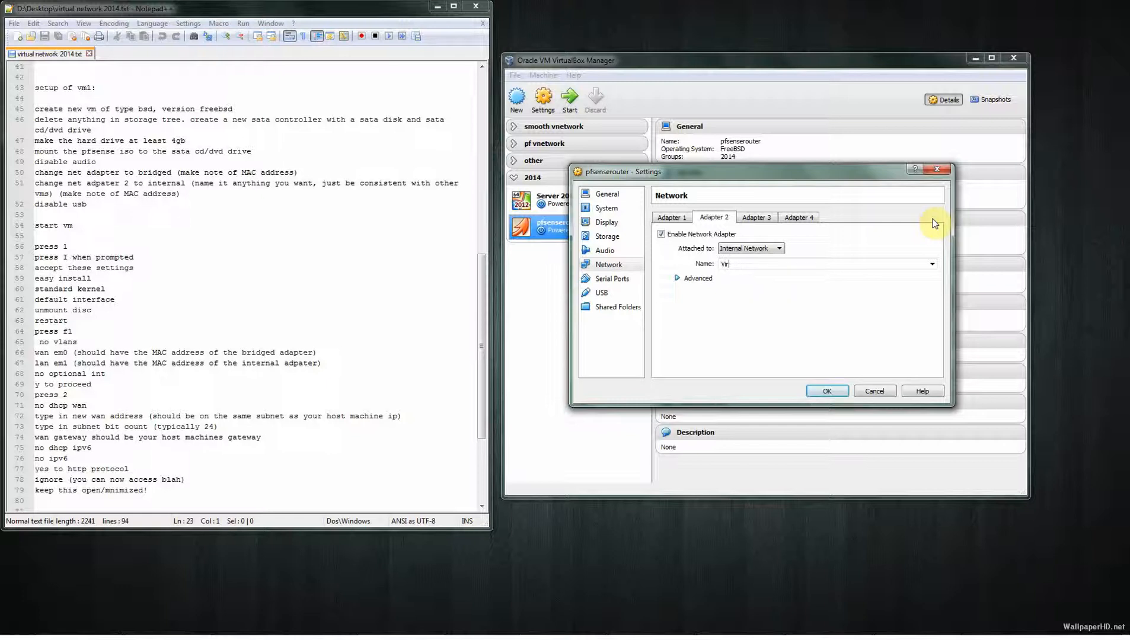
type("tualNet")
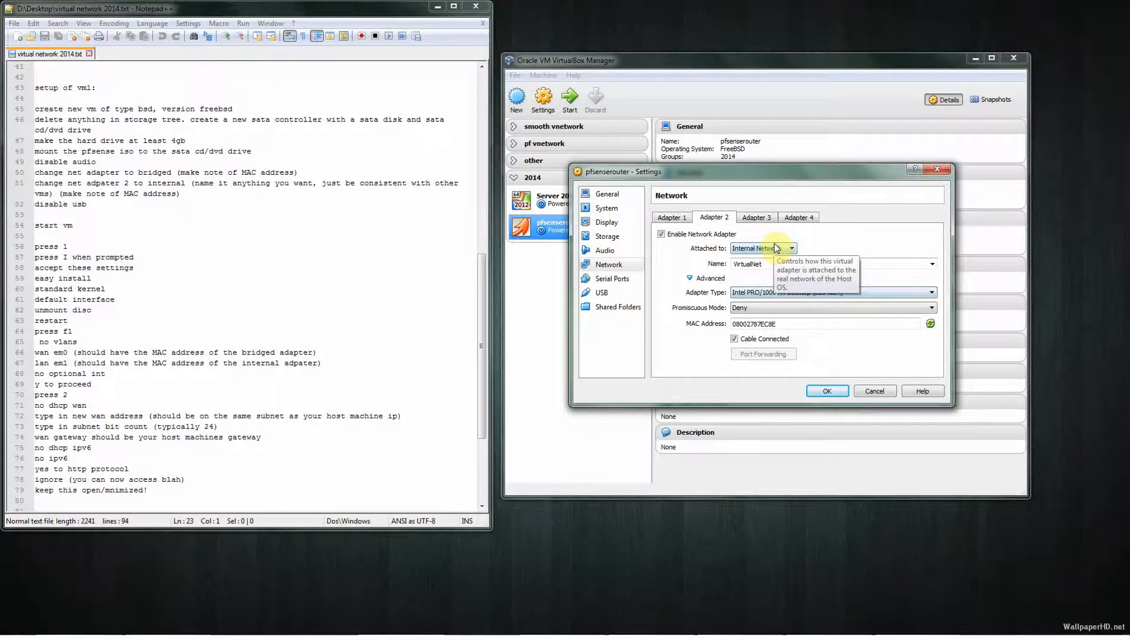
left_click(771, 262)
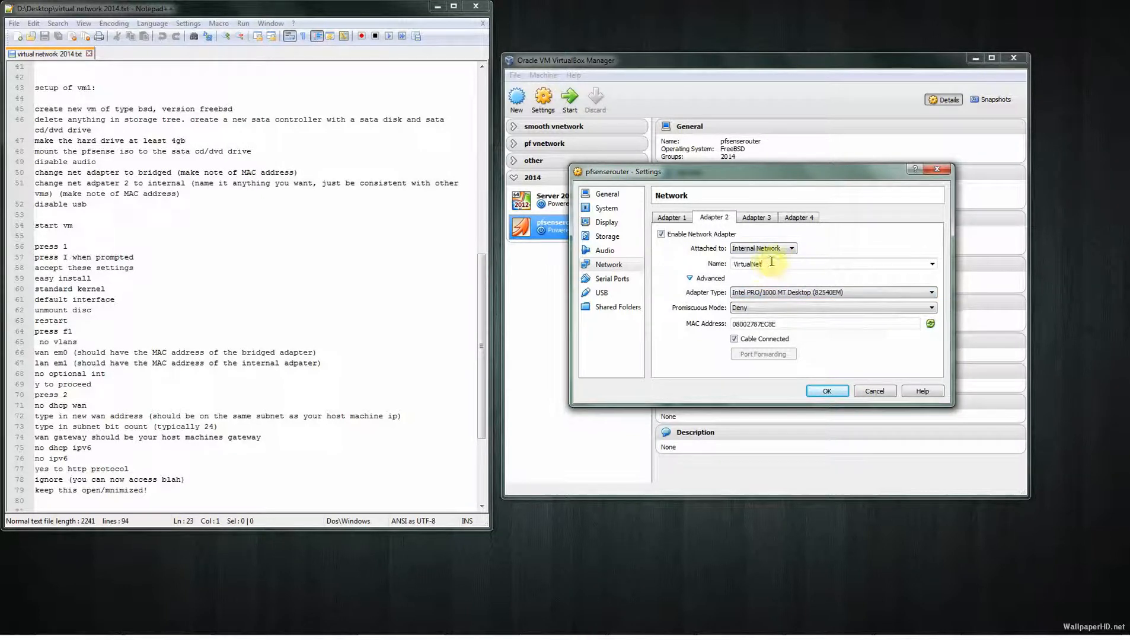
mouse_move(771, 262)
left_mouse_down()
mouse_move(732, 265)
mouse_move(766, 262)
left_mouse_up()
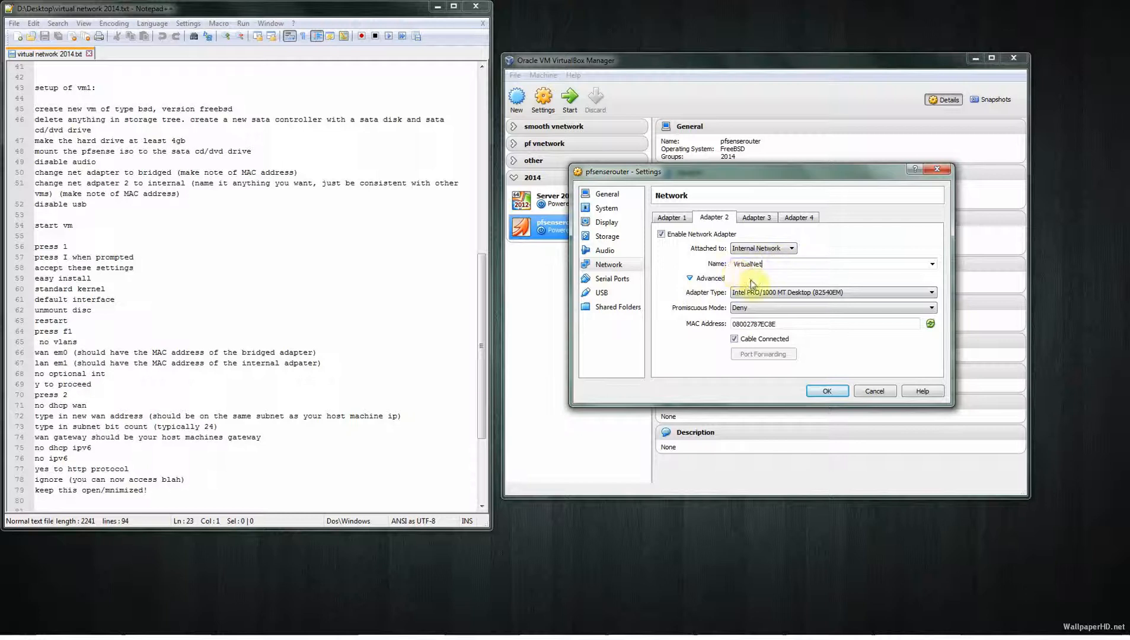
Step: Disable the USB controller and save the pfsenserouter machine settings
left_click(611, 279)
left_click(604, 293)
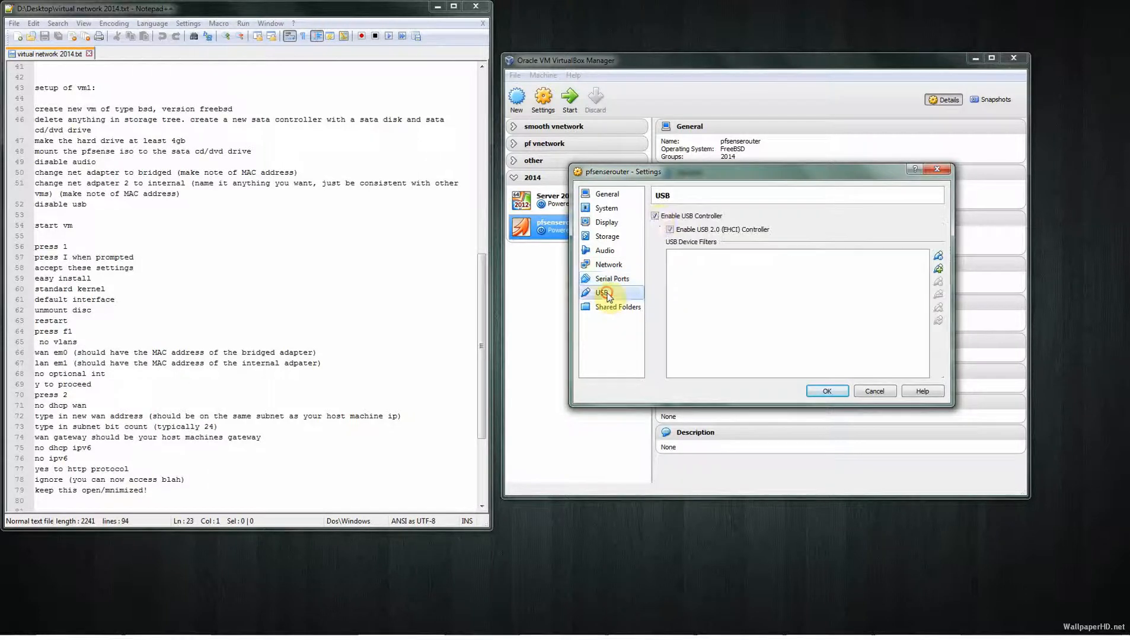
left_click(654, 216)
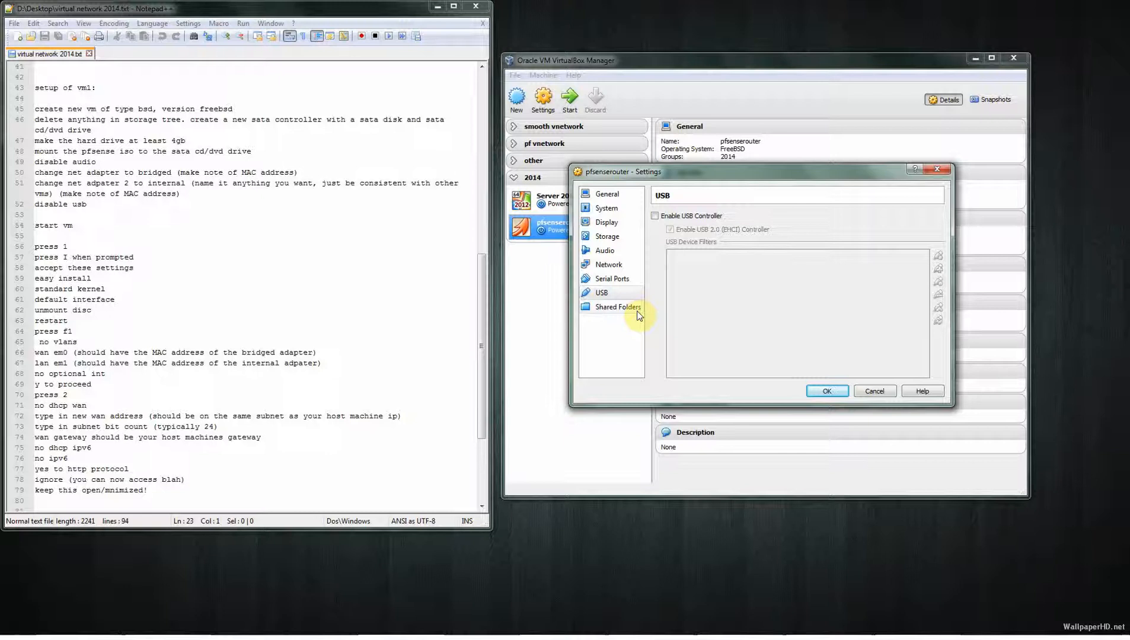
left_click(828, 392)
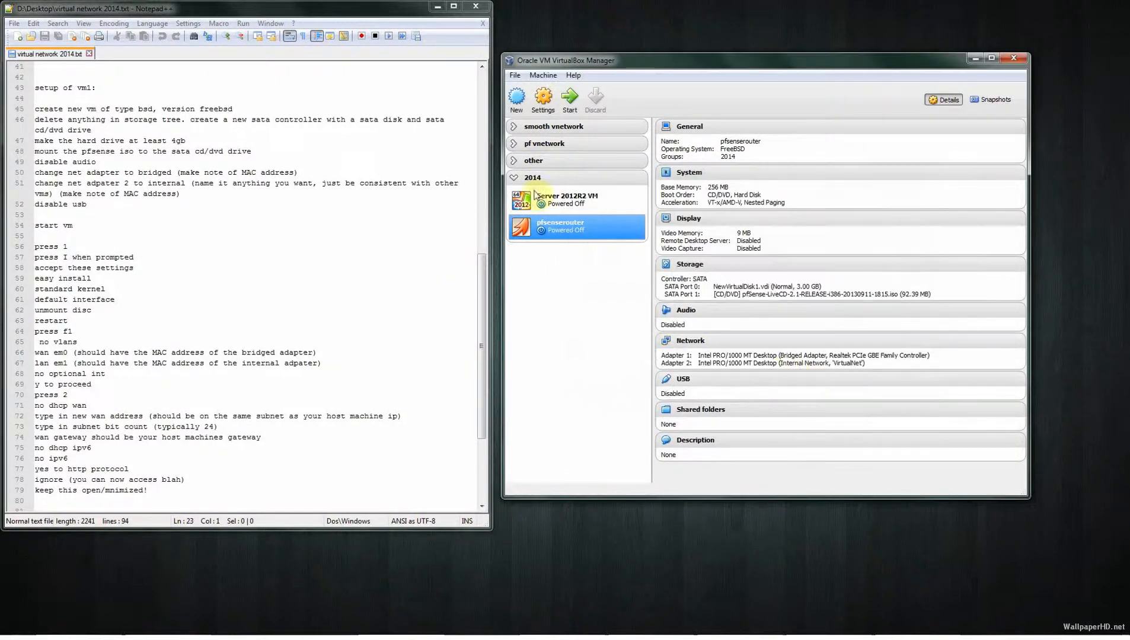
Step: Start the pfsenserouter virtual machine, boot pfSense with option 1 and launch the installer
left_click(568, 103)
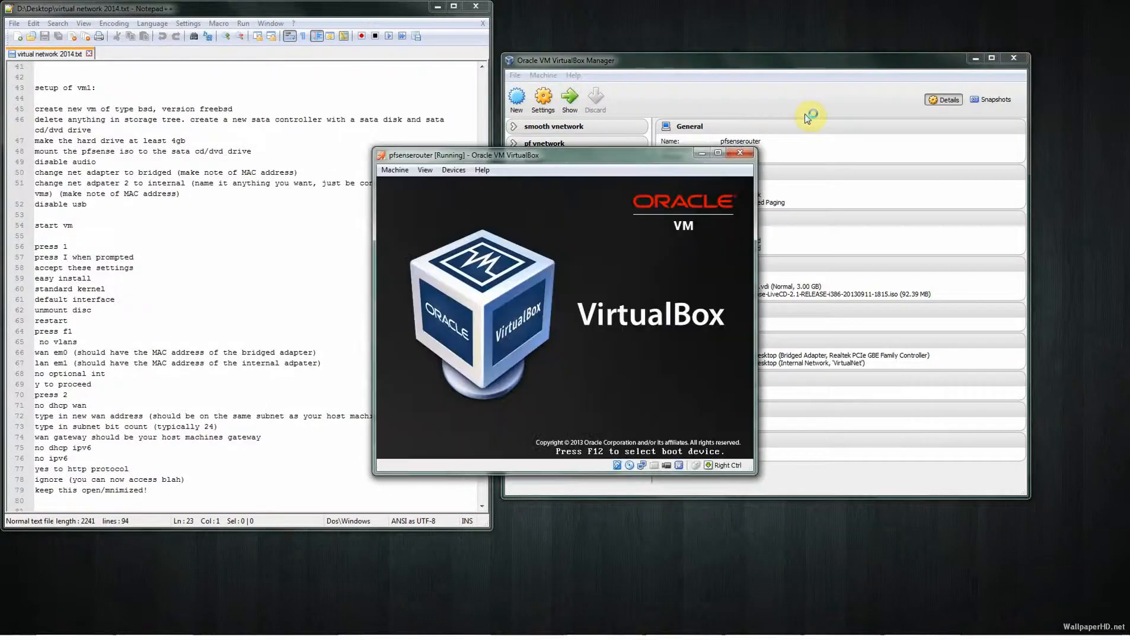
left_click(805, 115)
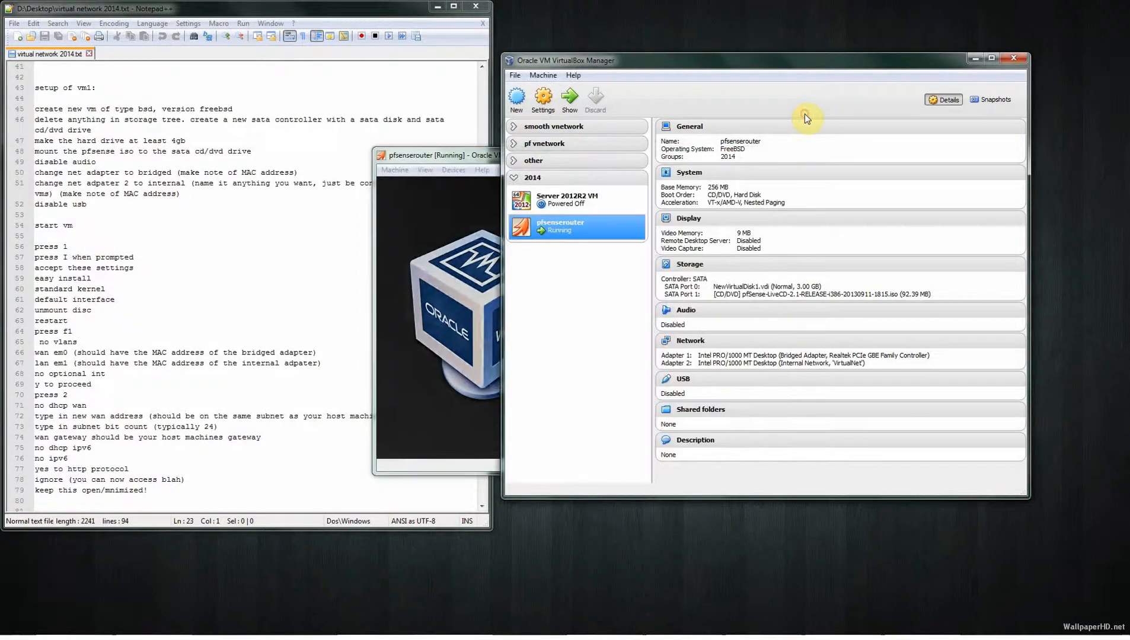
left_click(487, 155)
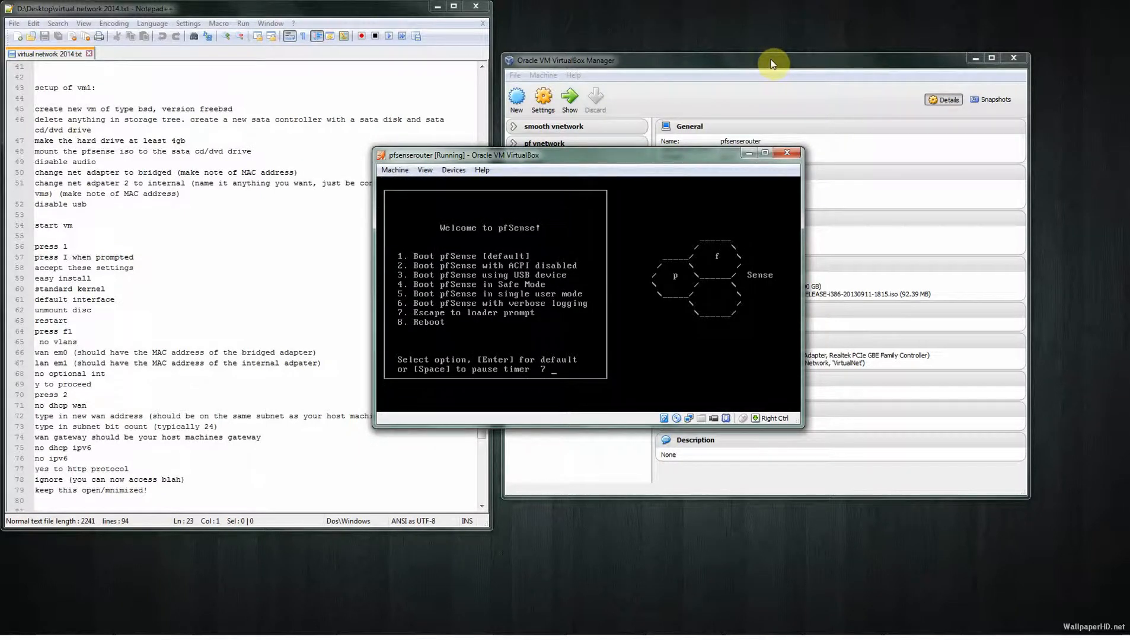
key("1")
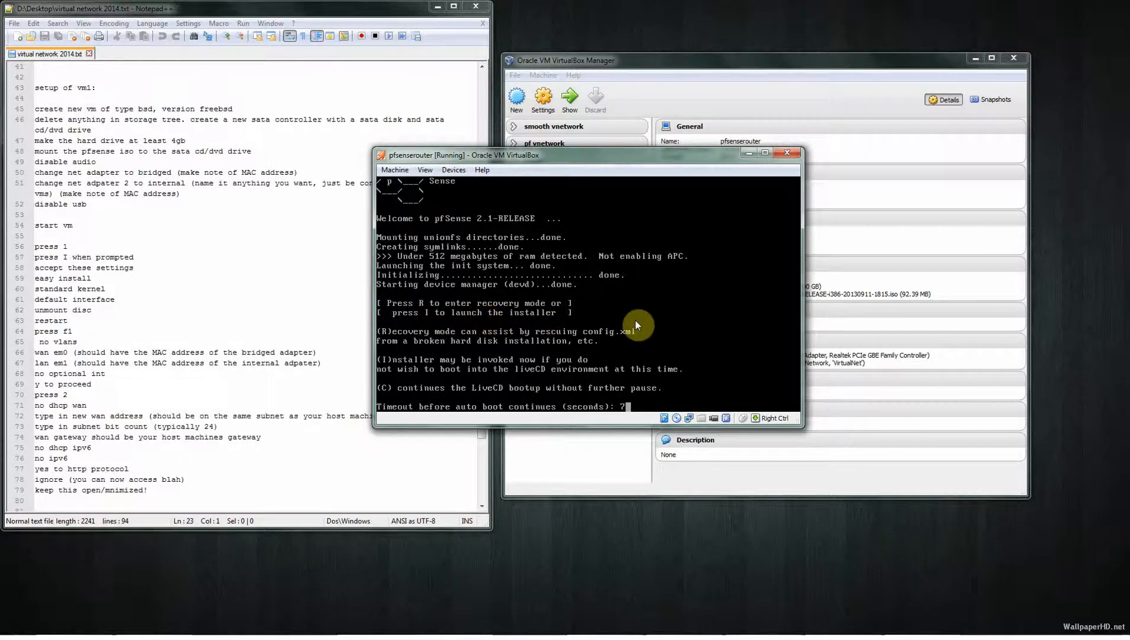
key("i")
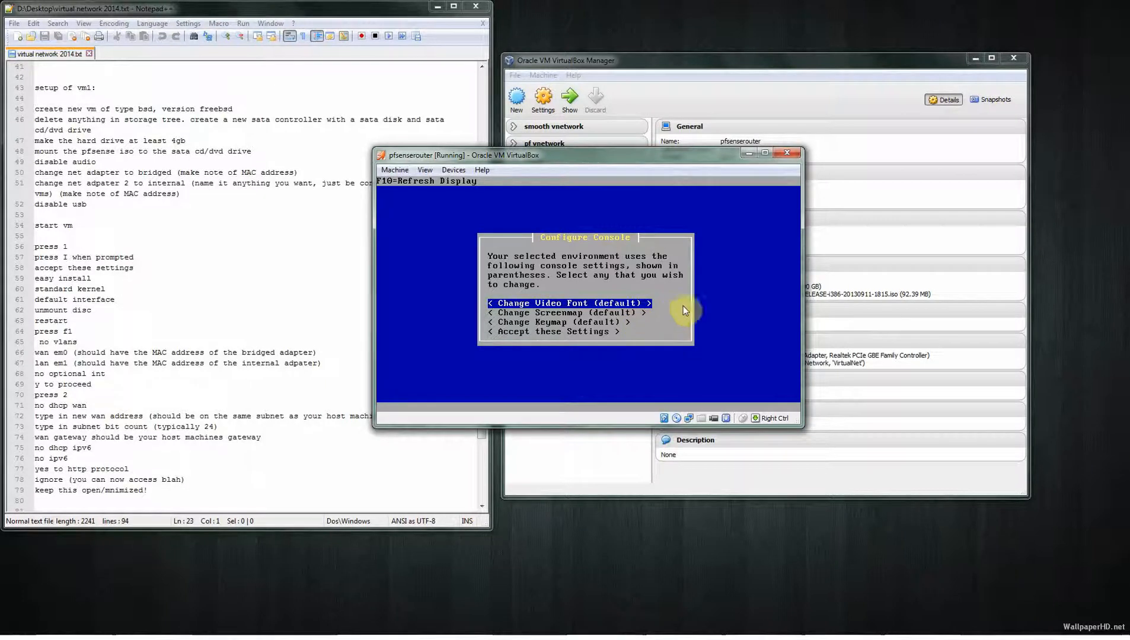
Step: Accept the default console settings in the pfSense installer
key("Down")
key("Down")
key("Down")
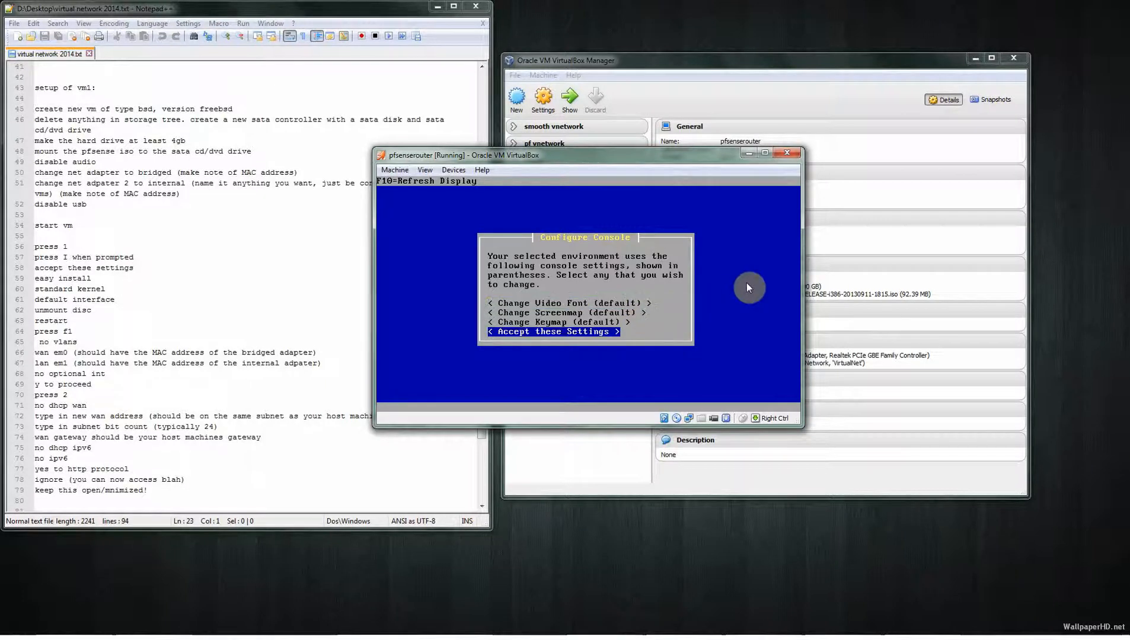
key("Up")
key("Up")
key("Up")
key("Down")
key("Down")
key("Down")
key("Up")
key("Up")
key("Up")
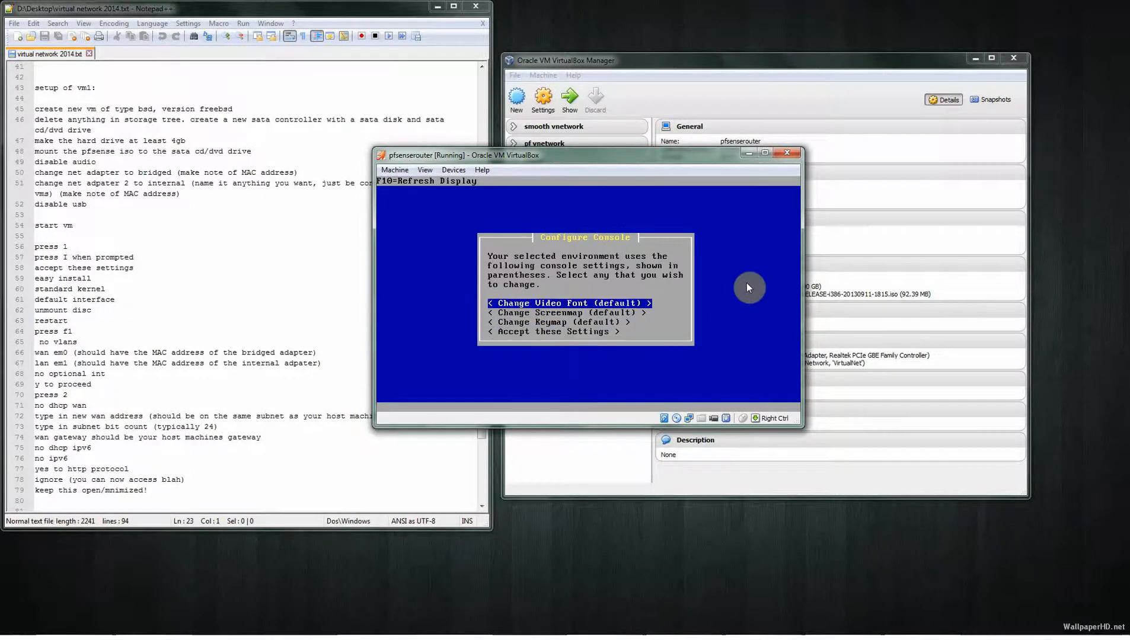
key("Down")
key("Down")
key("Down")
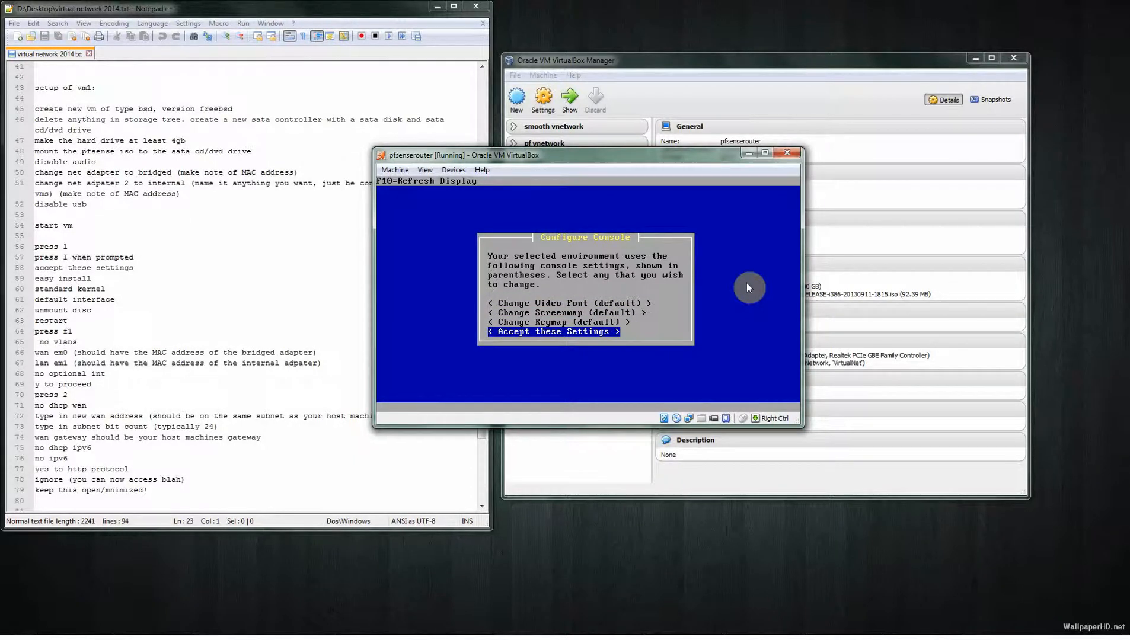
key("Return")
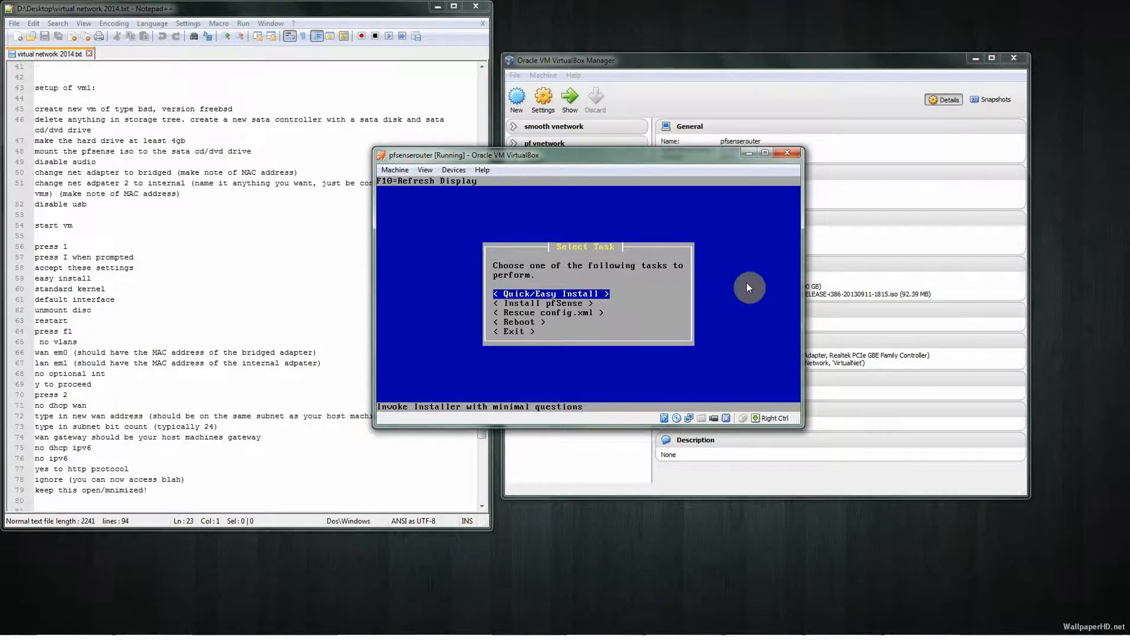
Step: Run the Quick/Easy Install with the Standard Kernel and reboot the machine
key("Return")
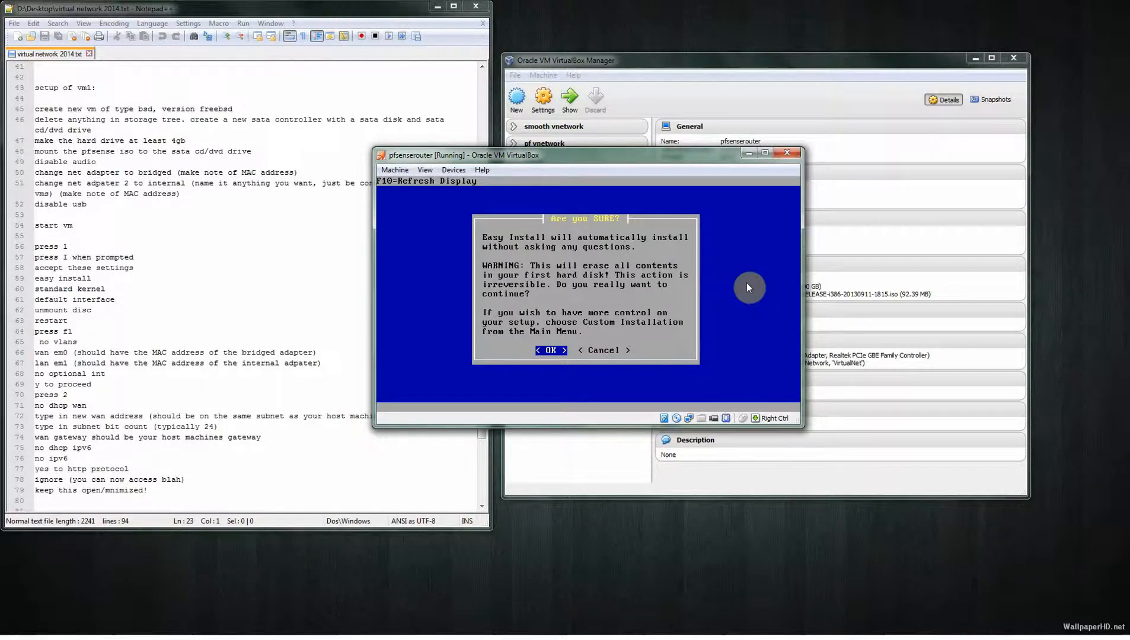
key("Return")
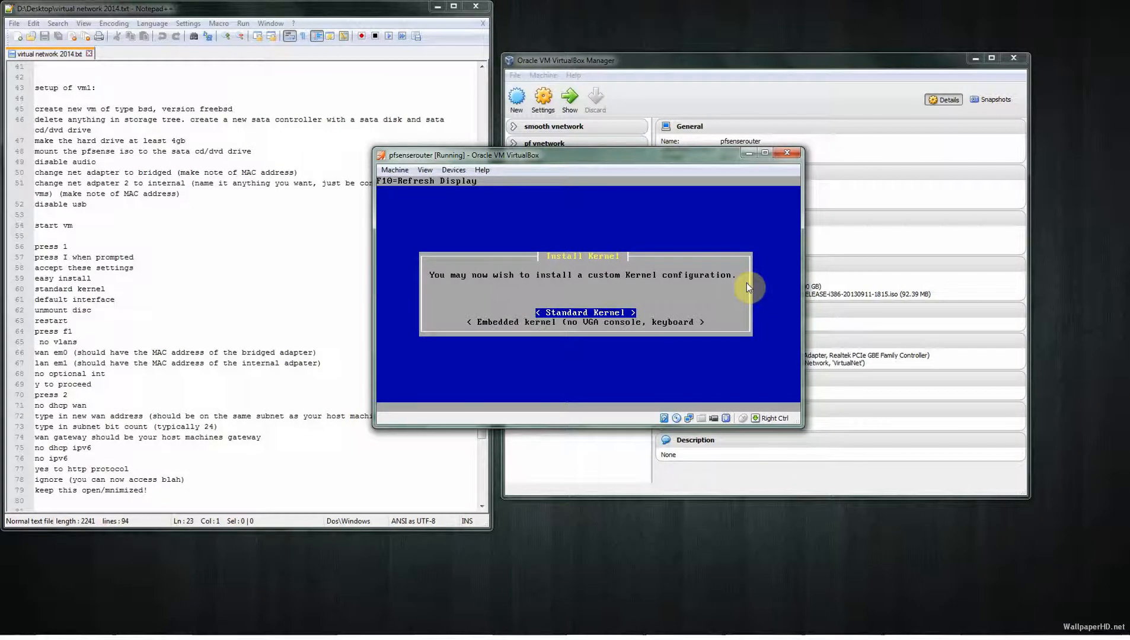
key("Return")
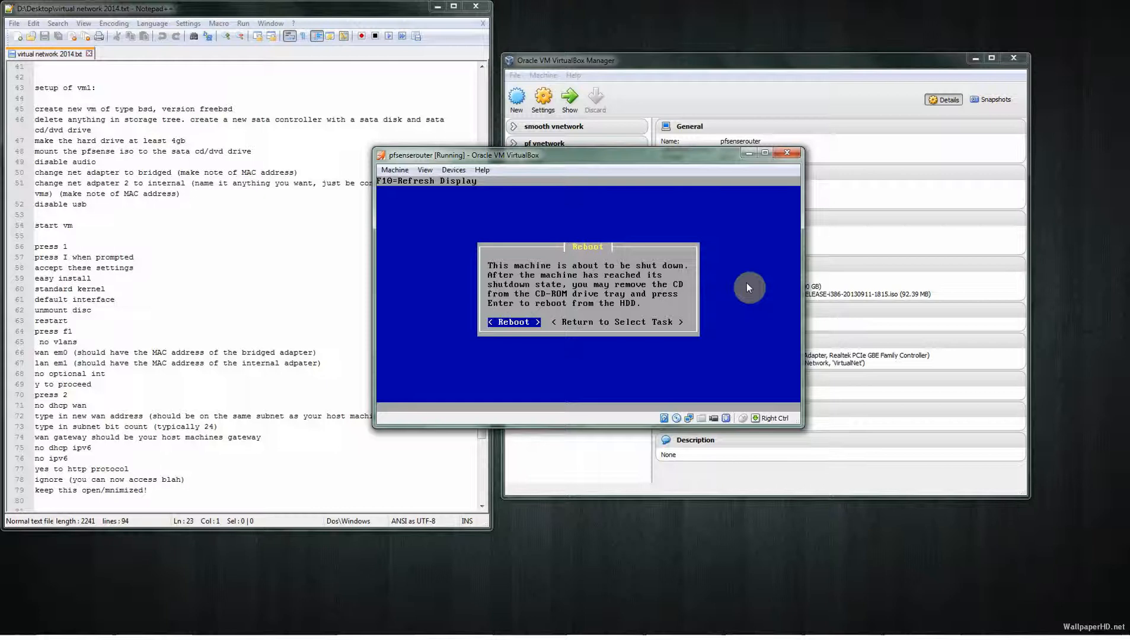
key("Return")
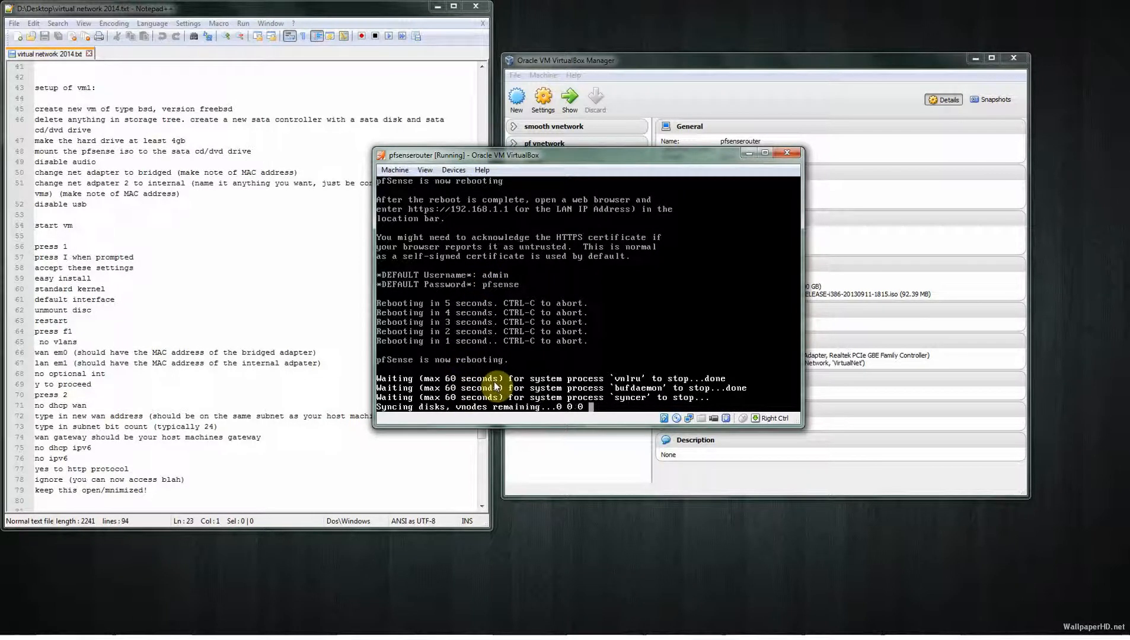
Step: Unmount the pfSense ISO from the virtual CD/DVD drive and reset the virtual machine so it boots from the hard disk
left_click(440, 171)
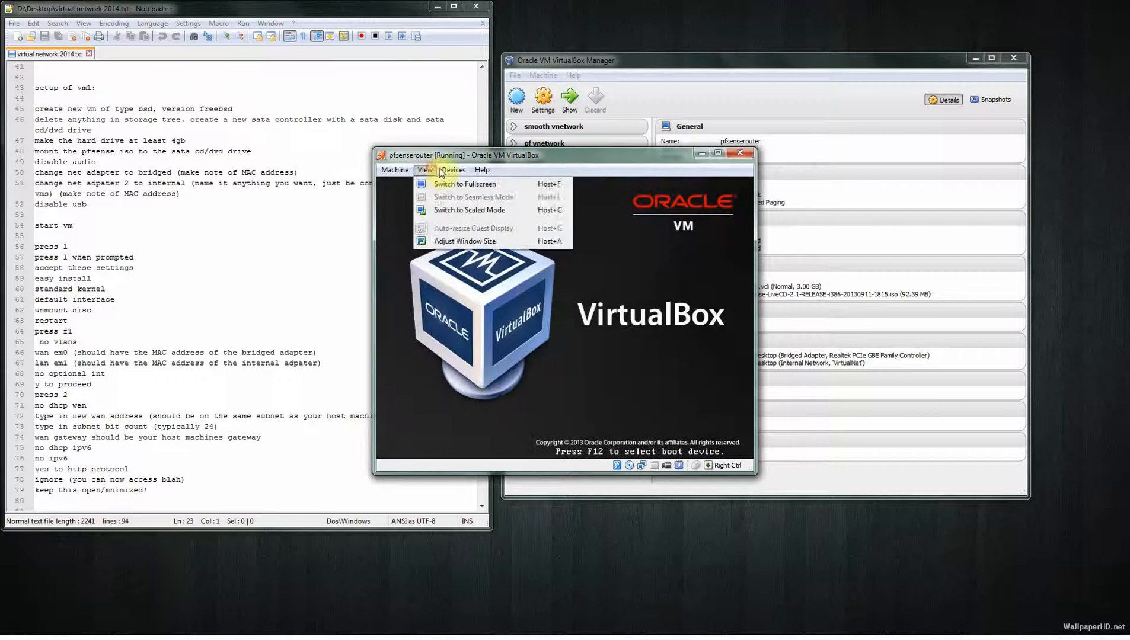
mouse_move(453, 170)
left_click(664, 227)
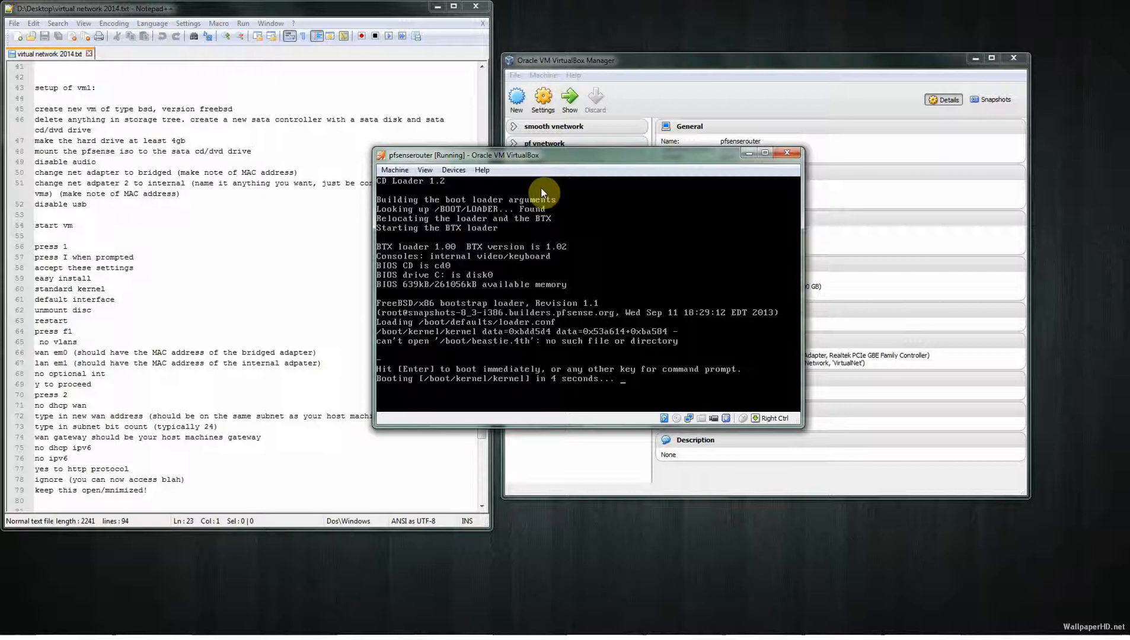
left_click(395, 170)
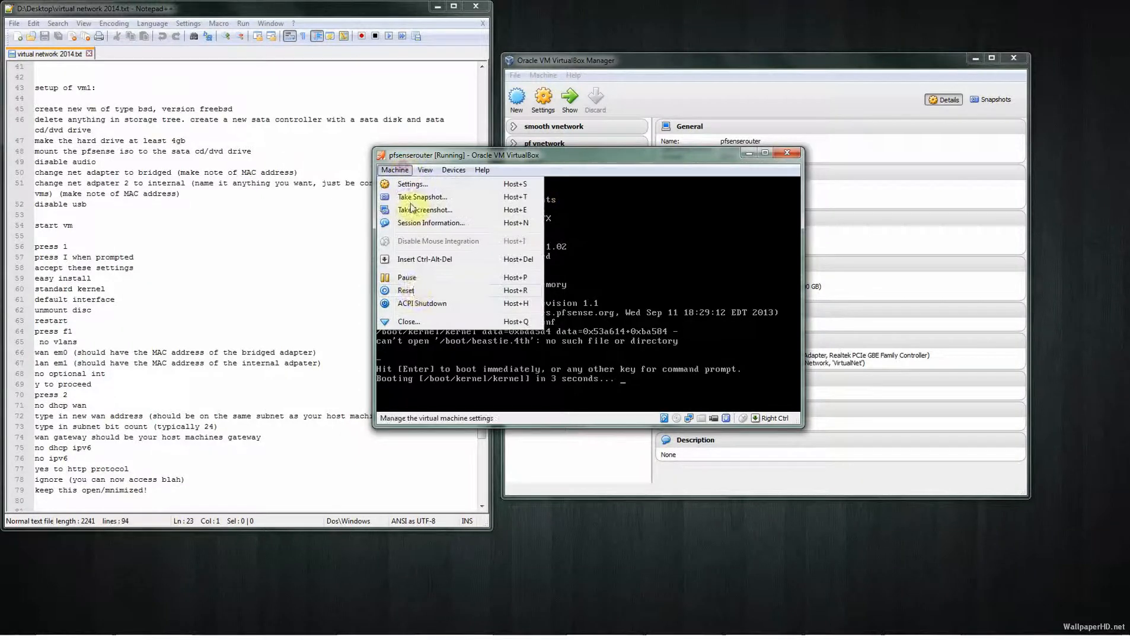
left_click(414, 288)
left_click(568, 333)
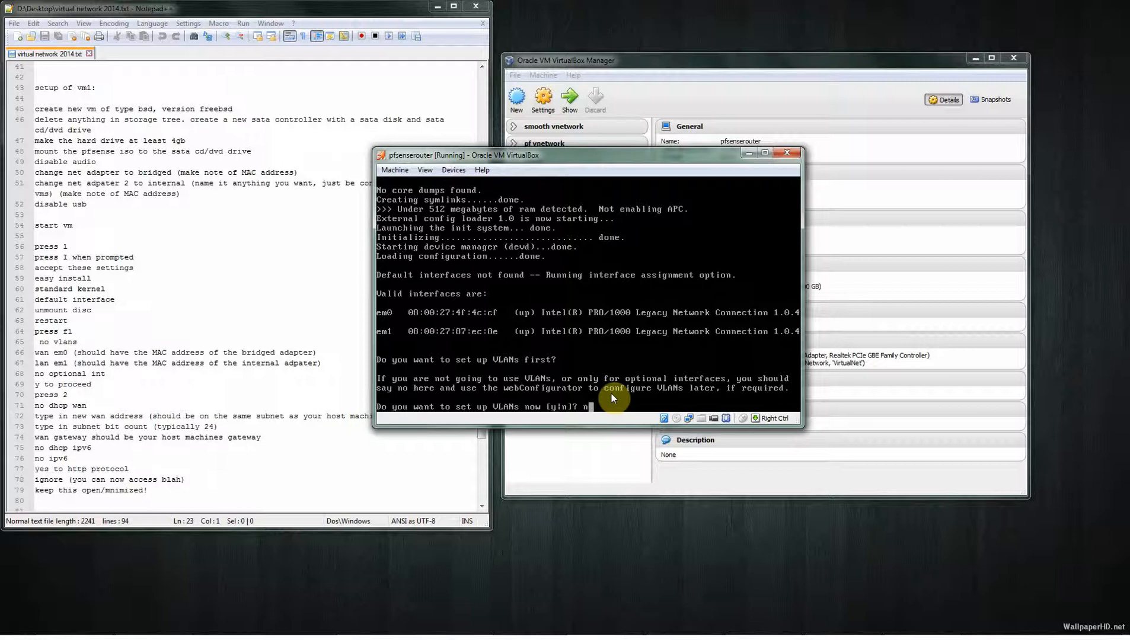
Step: Decline VLAN setup with n and move the pfsenserouter console window aside to uncover the VirtualBox Manager
key("Return")
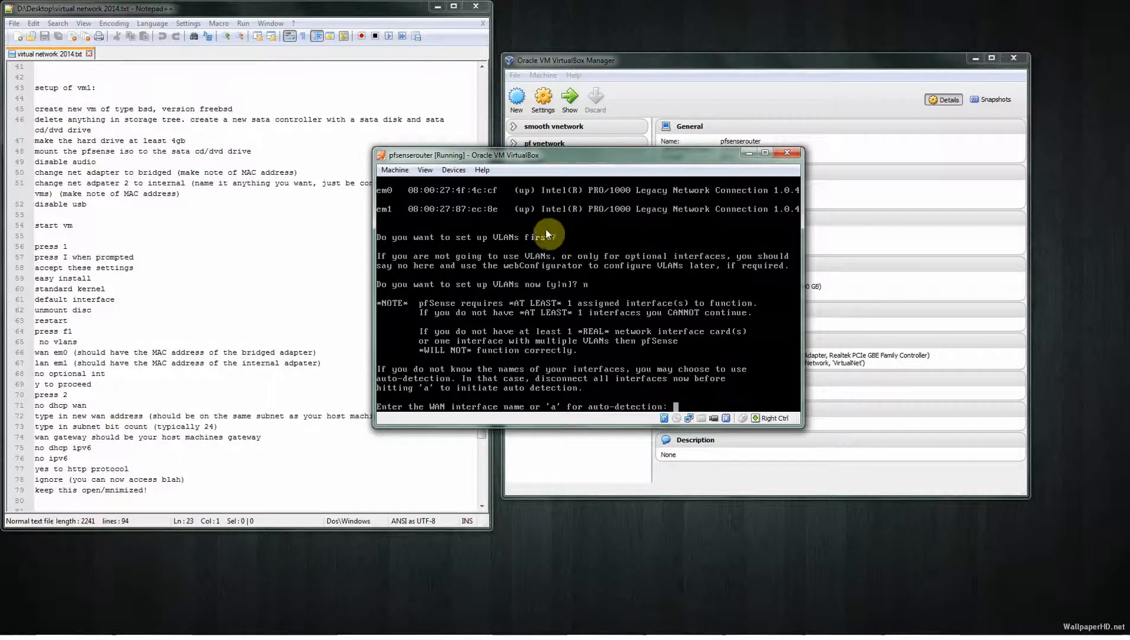
left_click_drag(505, 158, 857, 150)
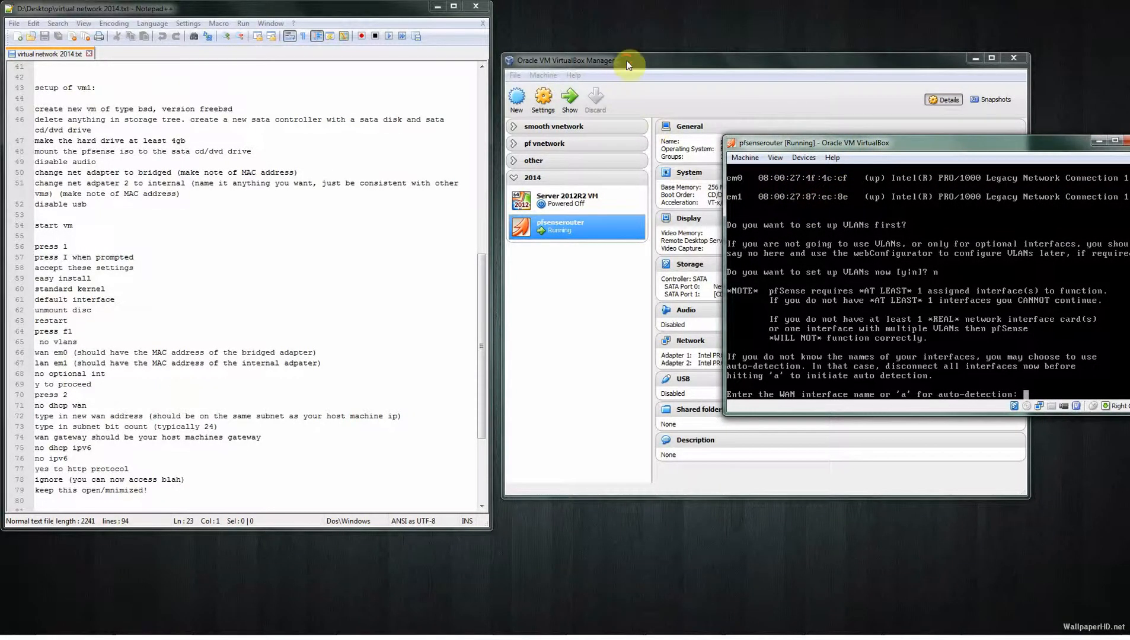
Step: Check the MAC address of the bridged network adapter in the pfsenserouter machine's settings
left_click_drag(628, 64, 301, 64)
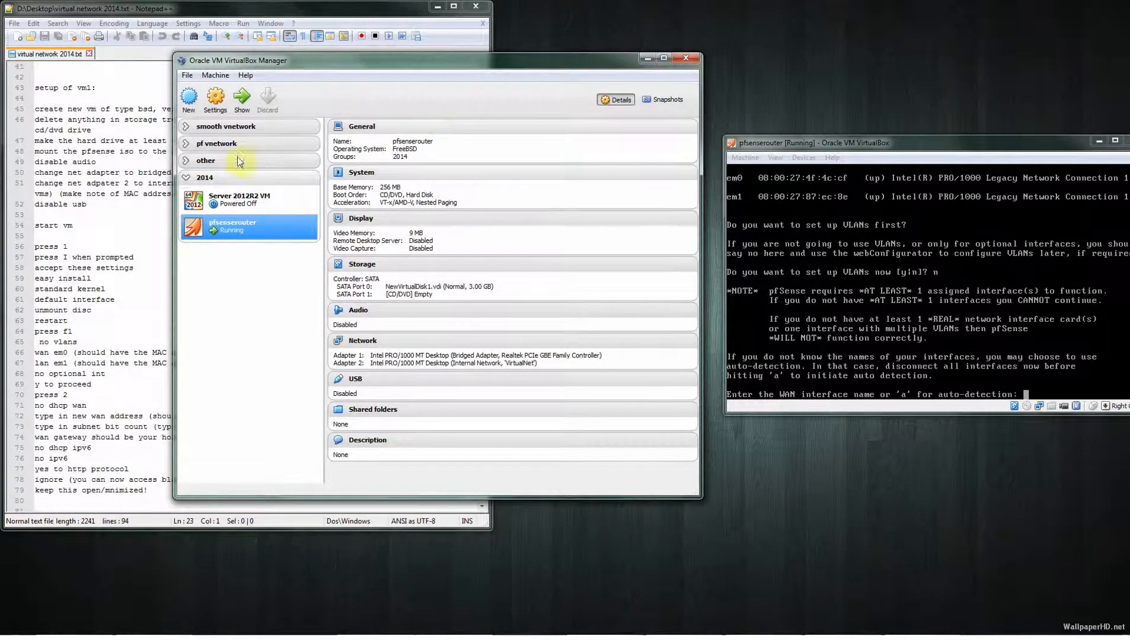
left_click(226, 102)
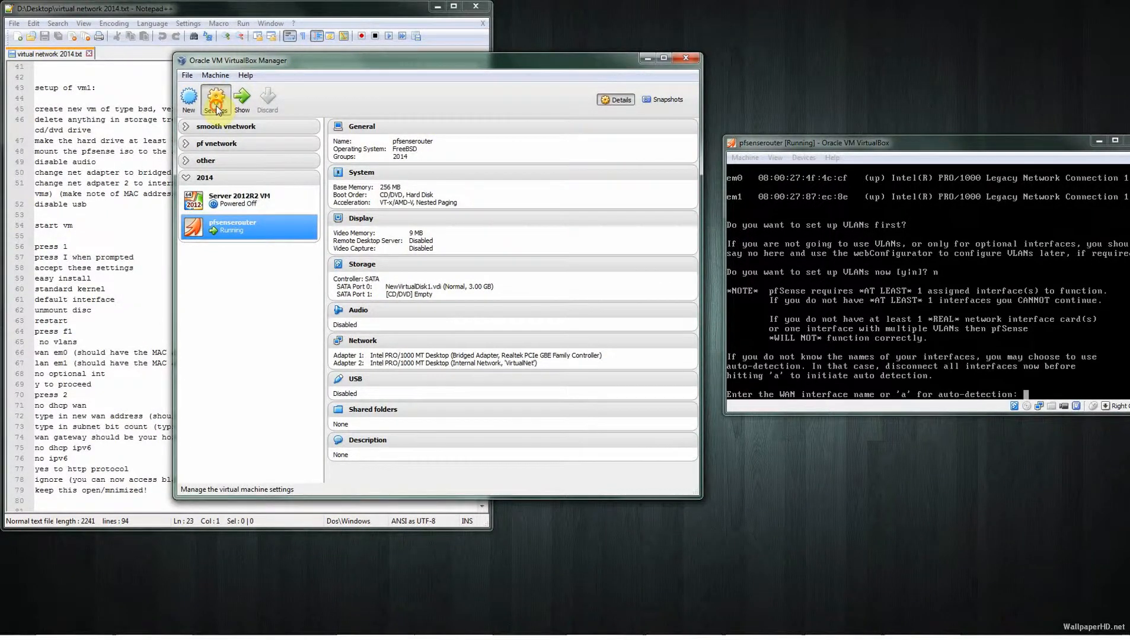
left_click(285, 233)
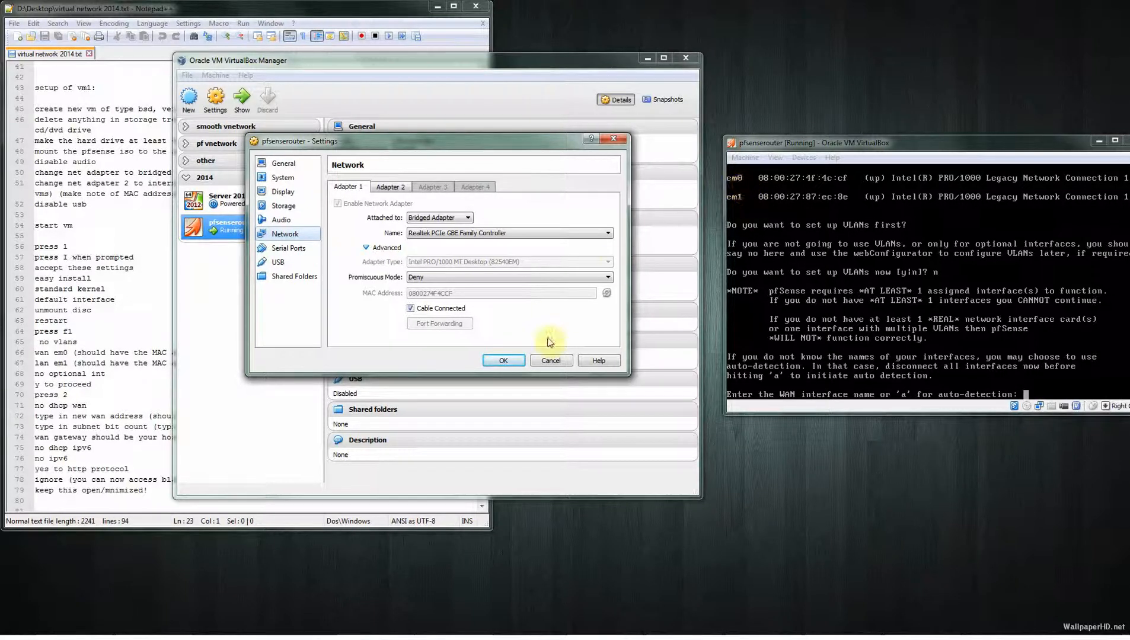
left_click(504, 361)
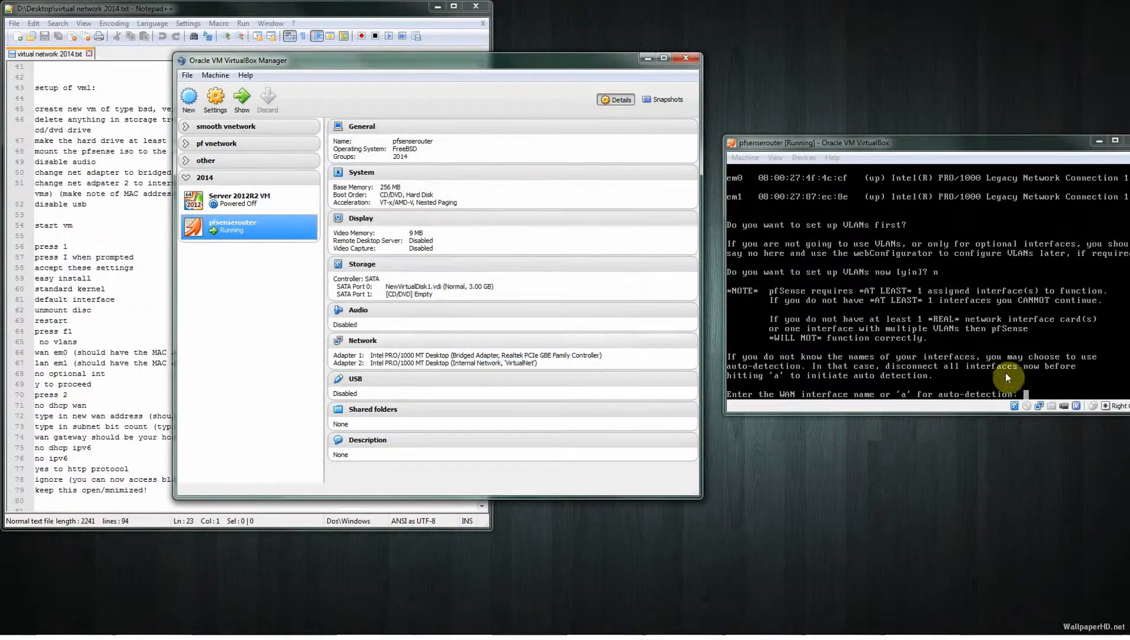
Step: Bring the pfsenserouter console in front of the VirtualBox Manager and assign em0 as the WAN interface
left_click_drag(973, 145, 741, 164)
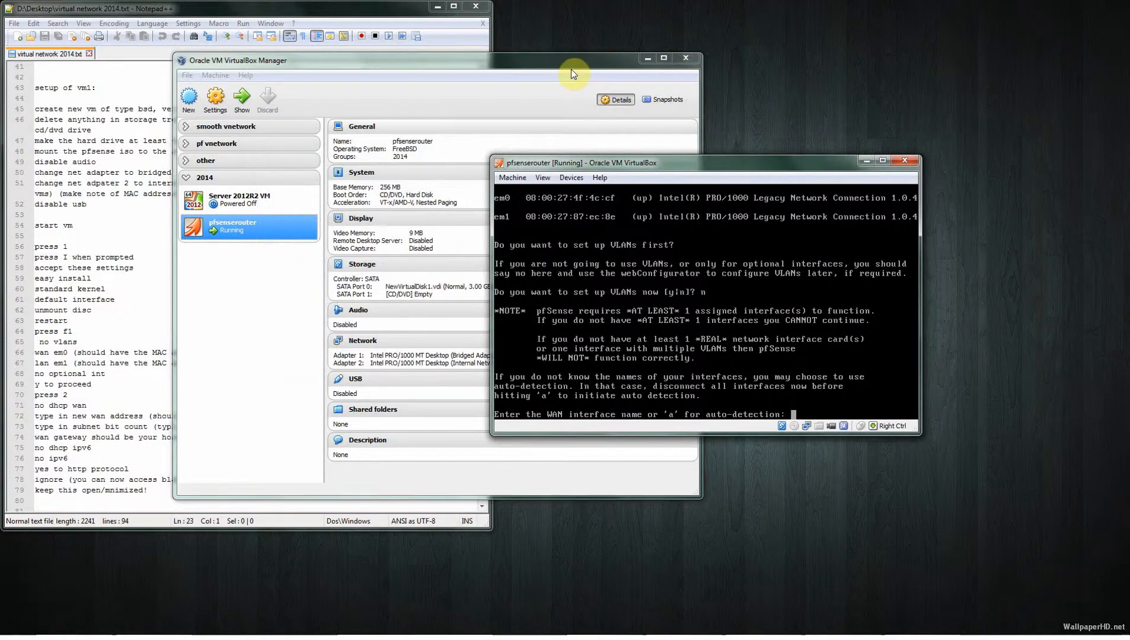
left_click_drag(568, 65, 1003, 27)
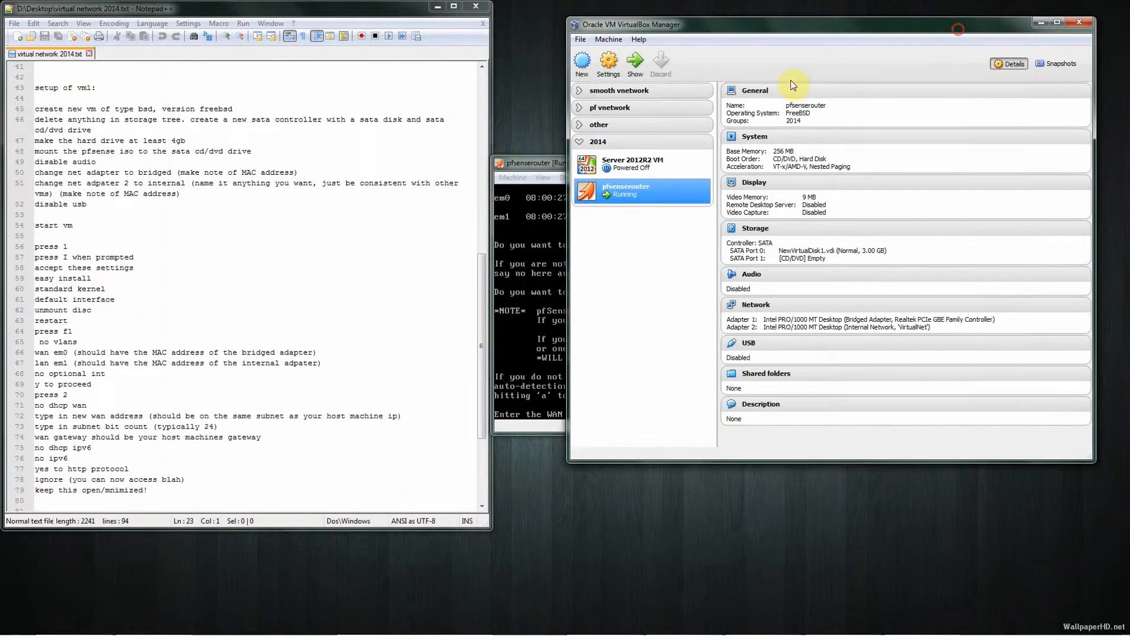
left_click(540, 178)
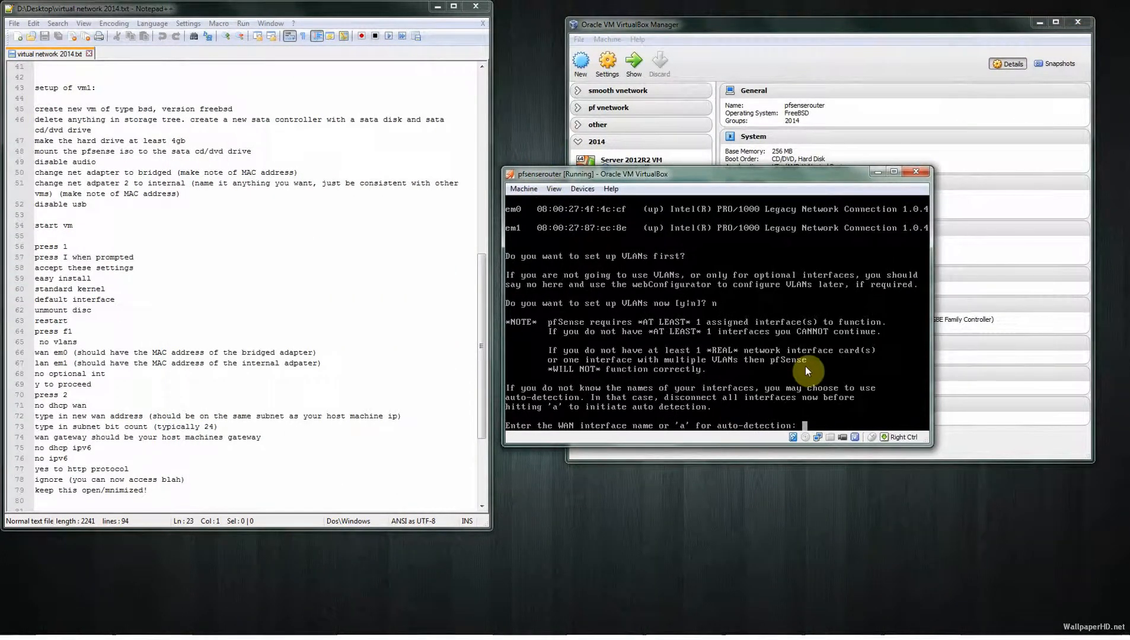
type("em0")
key("Return")
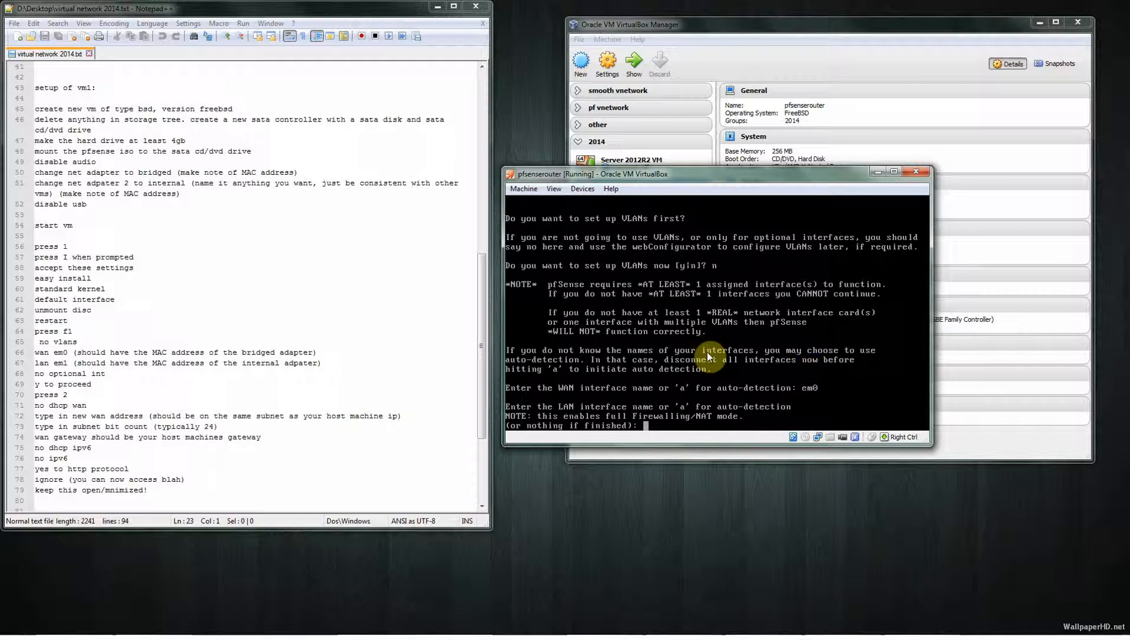
Step: Assign em1 as the LAN interface with no optional interface, and accept the assignment with y
type("em1")
key("Return")
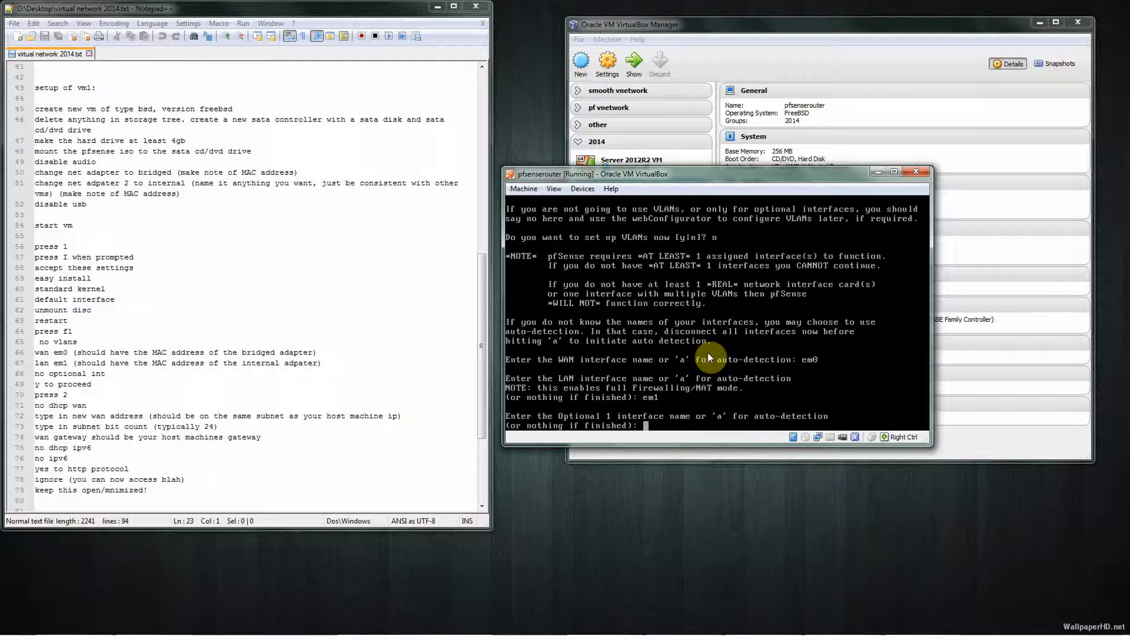
key("Return")
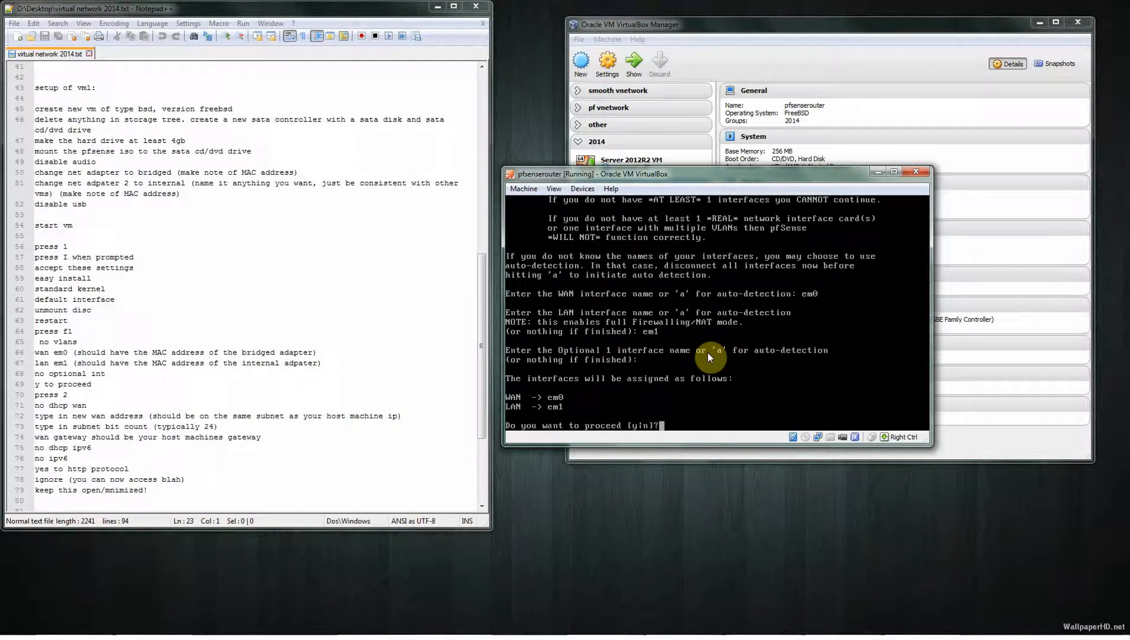
type("y")
key("Return")
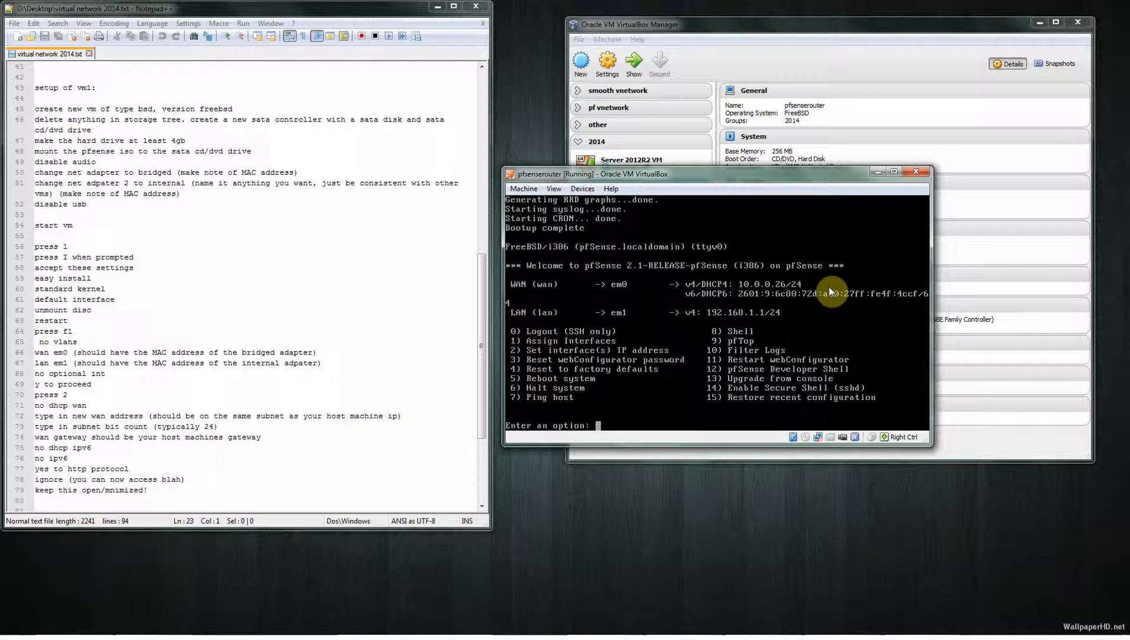
Step: Configure the WAN interface's IP address without DHCP, using the static IPv4 address 10.0.0.31
type("2")
key("Return")
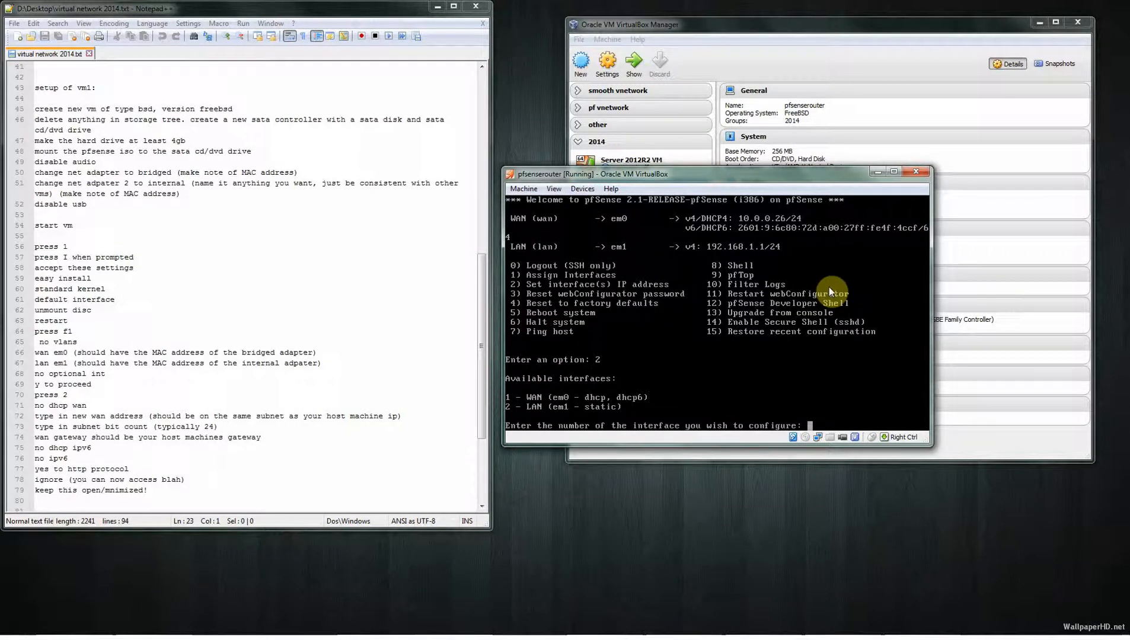
type("1")
key("Return")
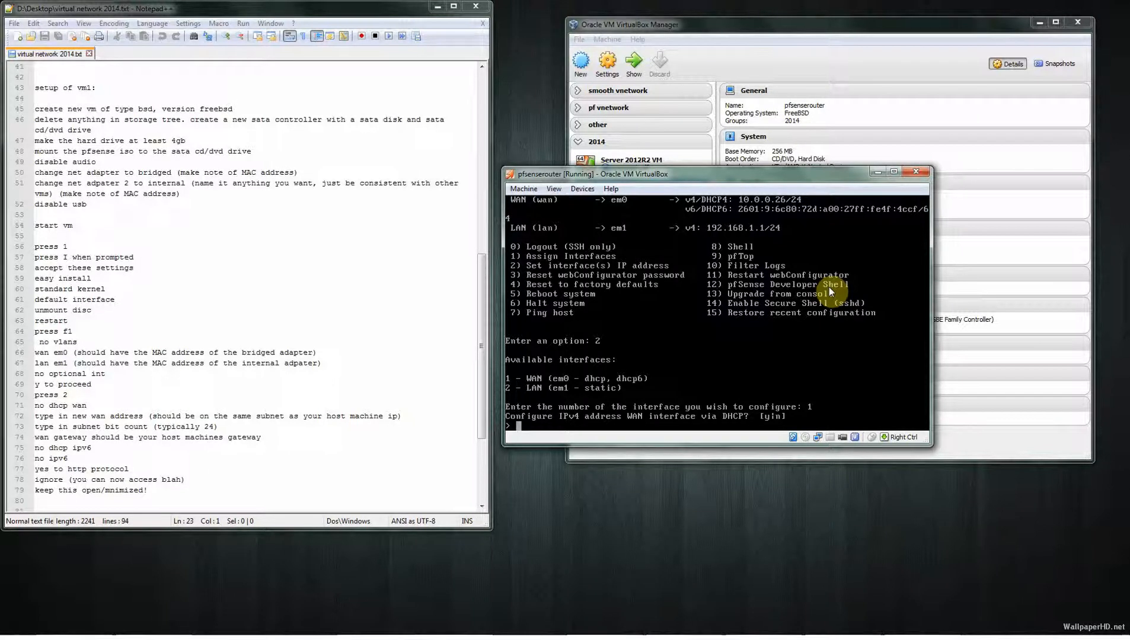
type("n")
key("Return")
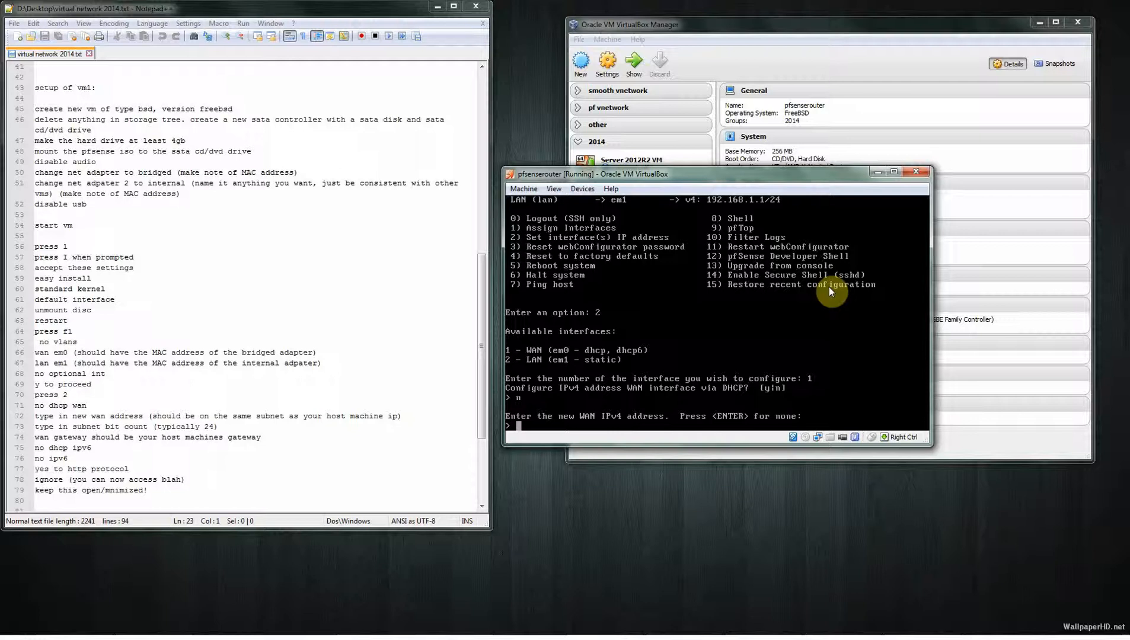
type("10.0.0.31")
key("Return")
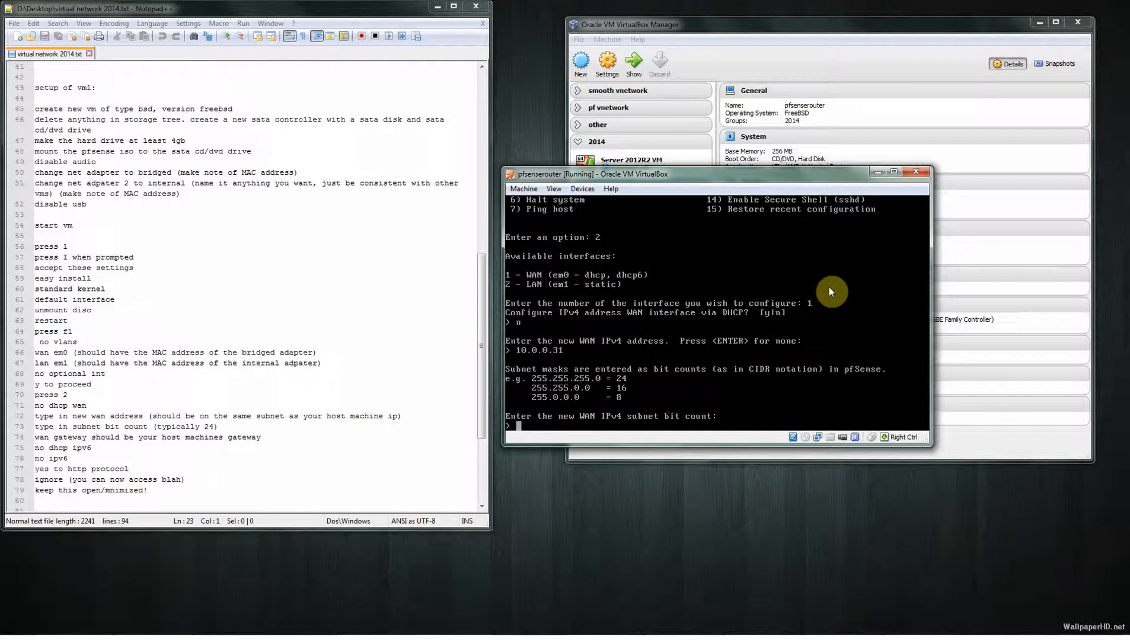
Step: Set the WAN IPv4 subnet bit count to 24 and the gateway address to 10.0.0.1
type("24")
key("Return")
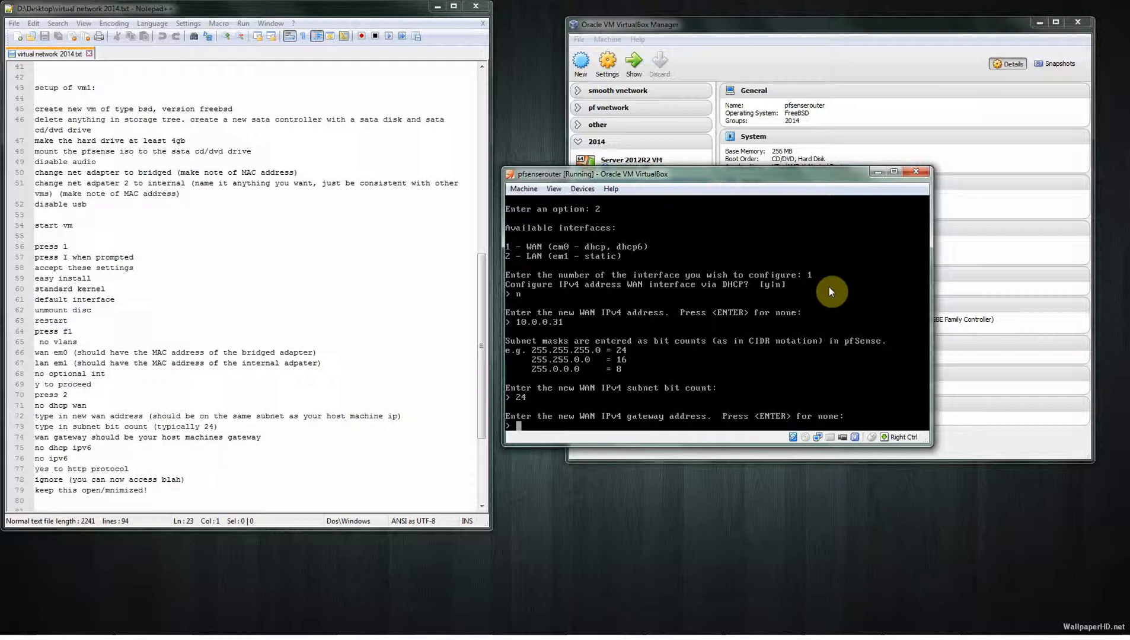
type("10.0.0.1")
key("Return")
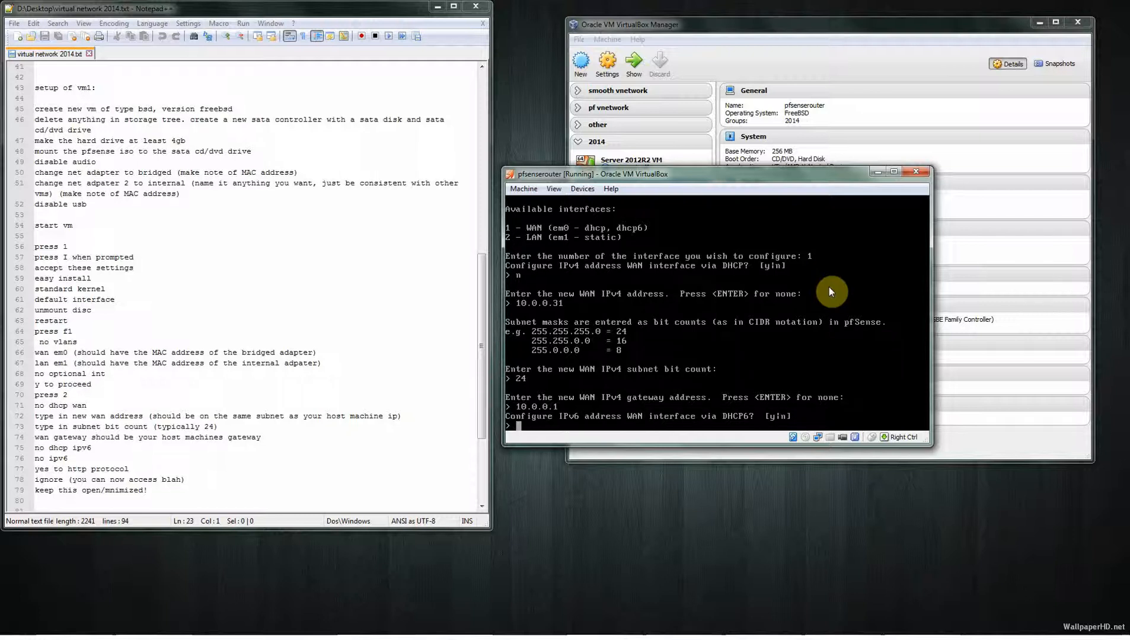
Step: Decline DHCP6 and an IPv6 address for WAN, and revert the webConfigurator protocol to HTTP
type("n")
key("Return")
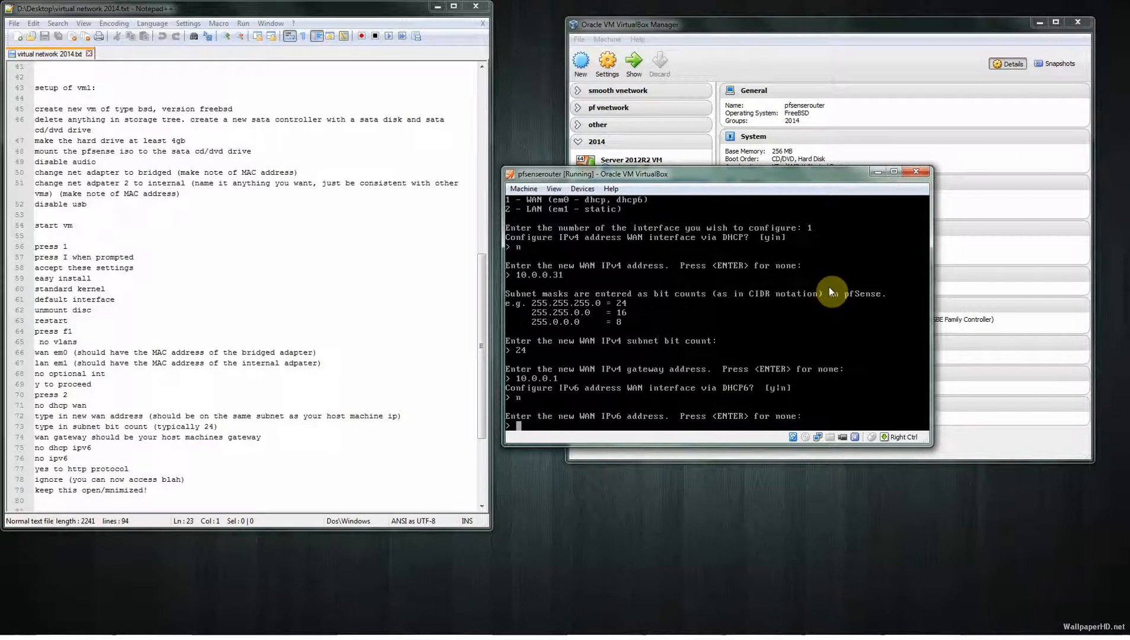
key("Return")
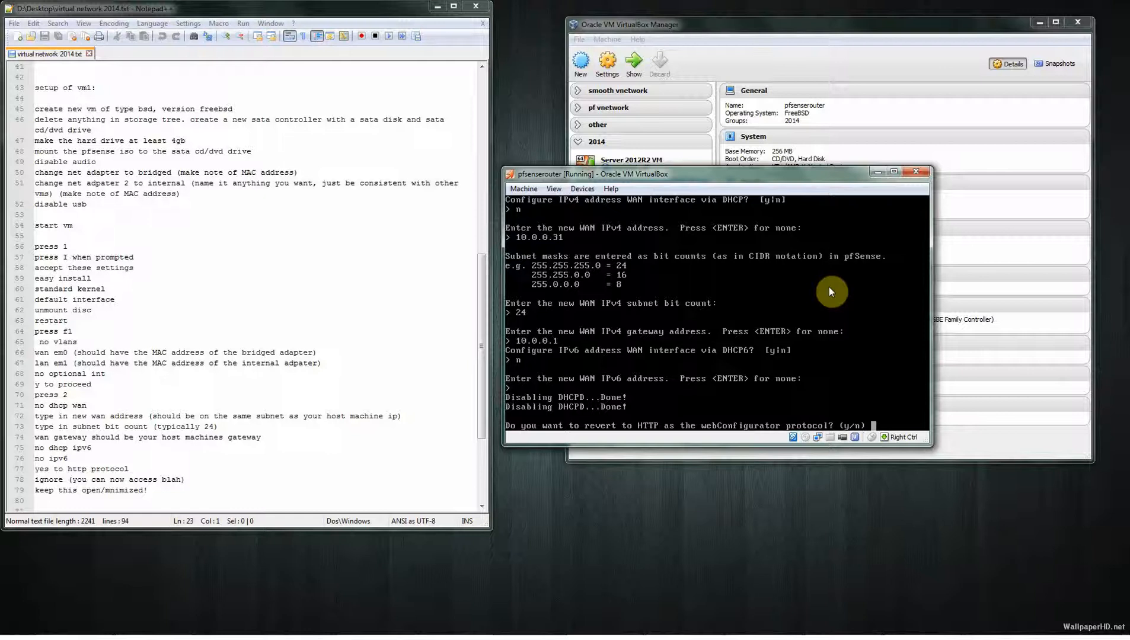
type("y")
key("Return")
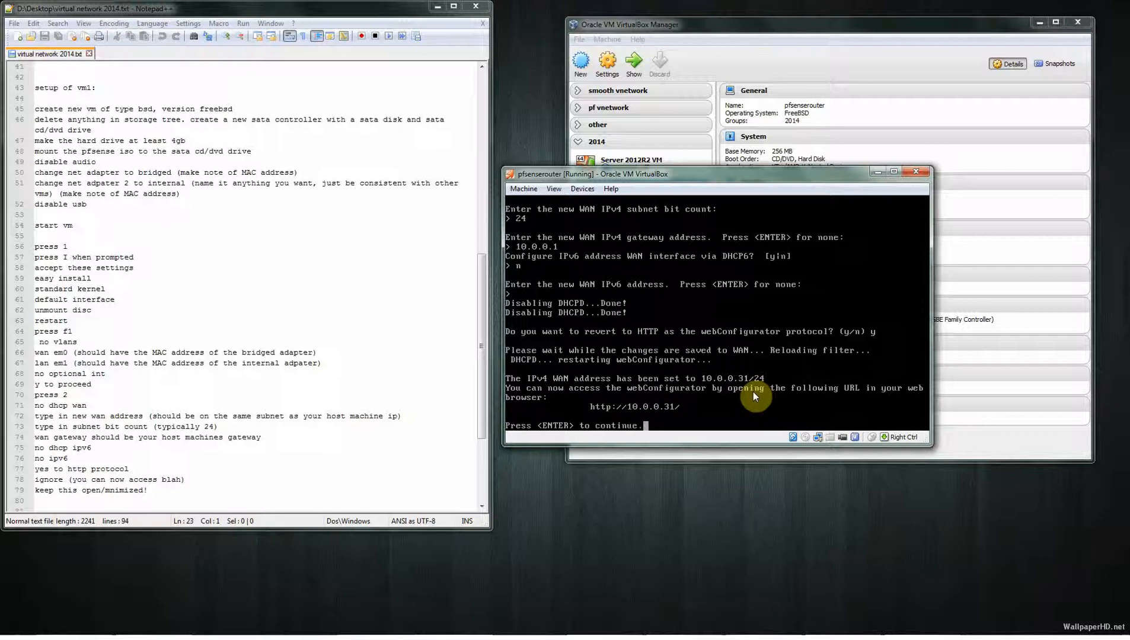
key("Return")
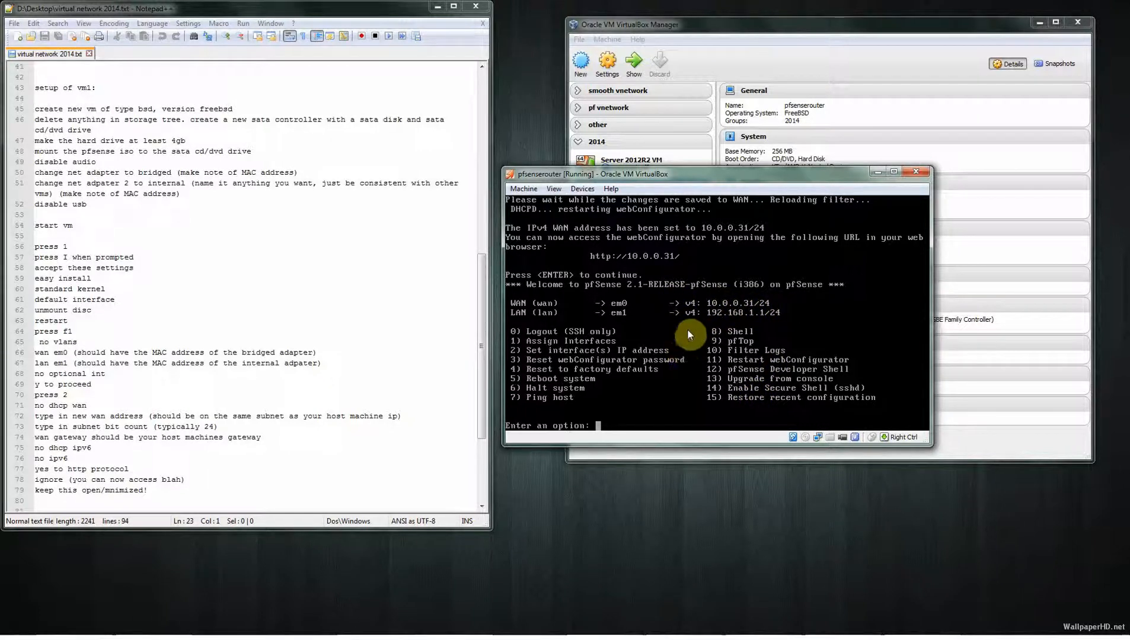
Step: Configure the LAN interface's IP address, setting its new IPv4 address to 192.168.10.1
type("2")
key("Return")
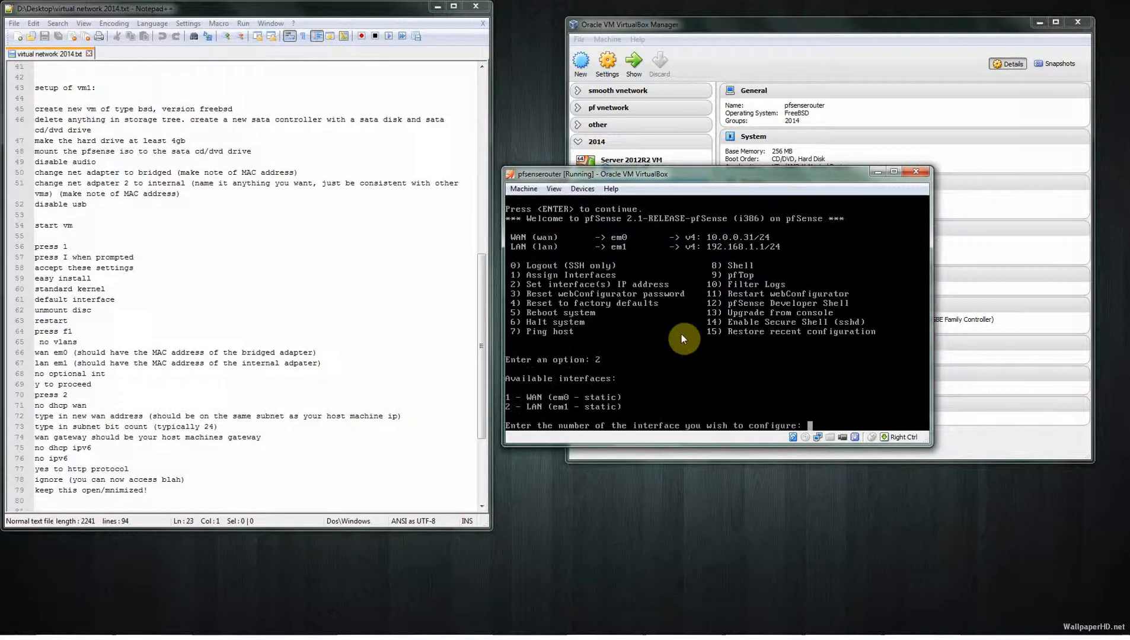
type("2")
key("Return")
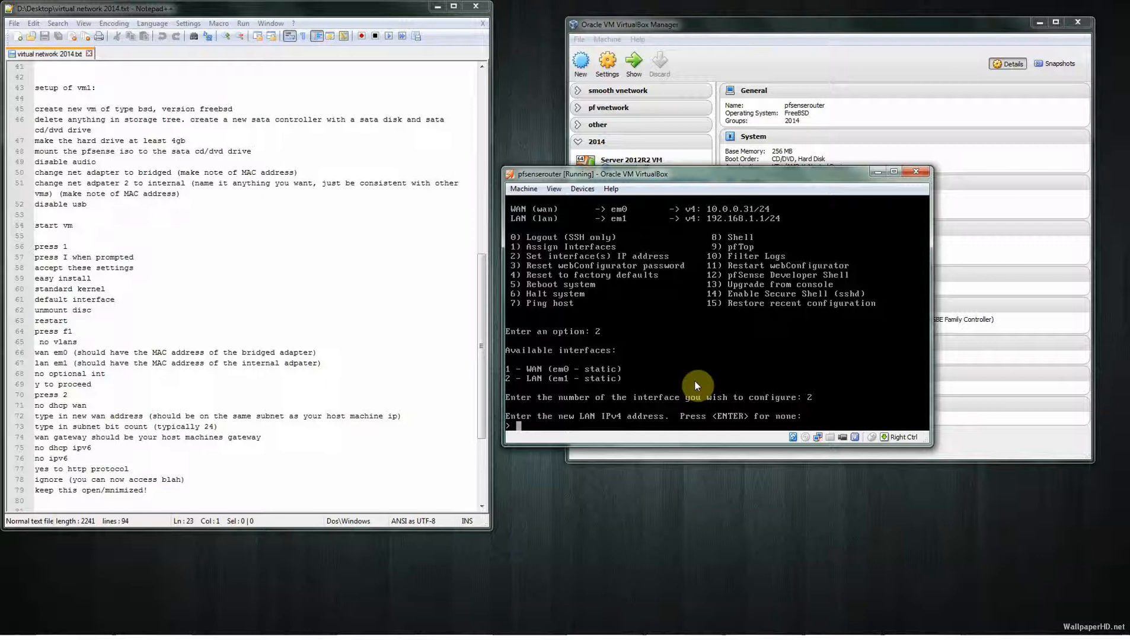
type("192.168.10.1")
key("Return")
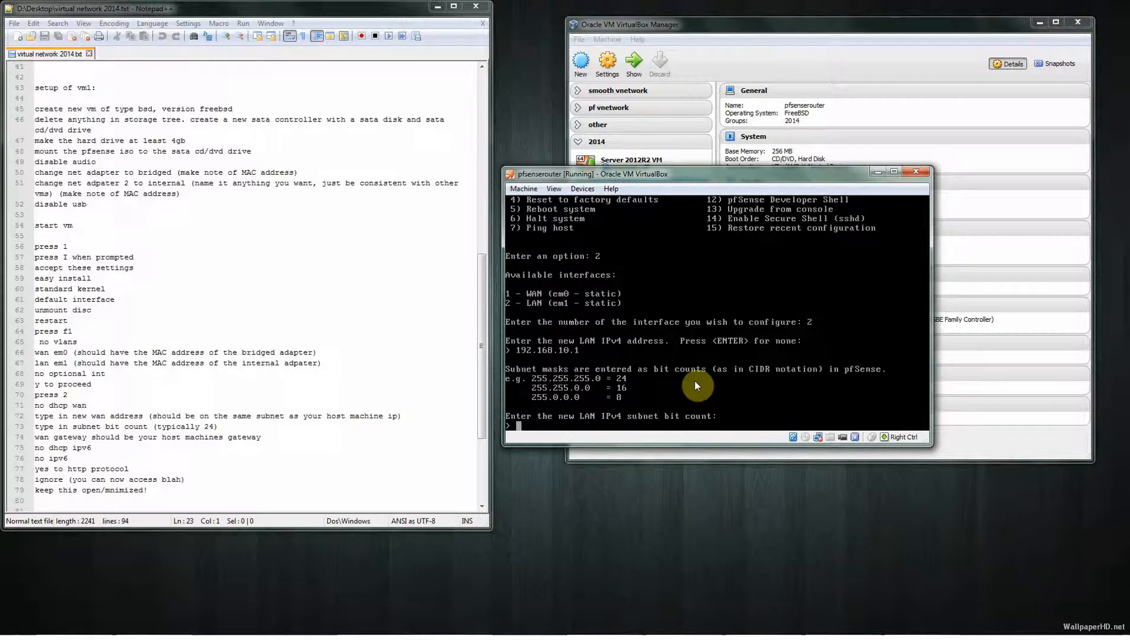
Step: Set the LAN IPv4 subnet bit count to 24 and the gateway address to 192.168.10.1
type("24")
key("Return")
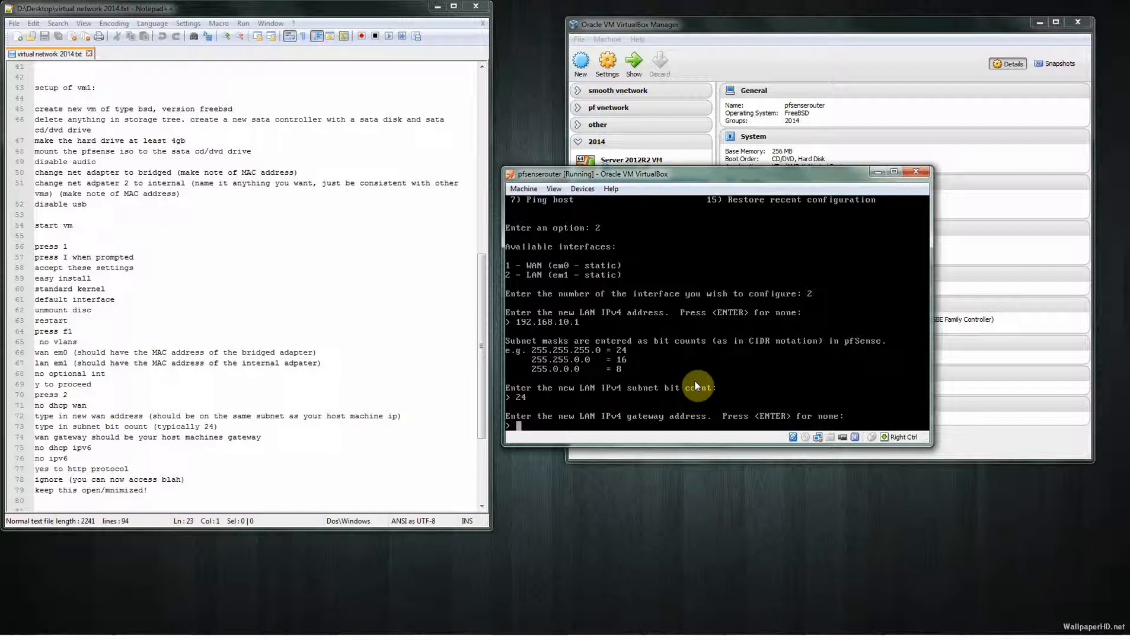
type("192.168.10.1")
key("Return")
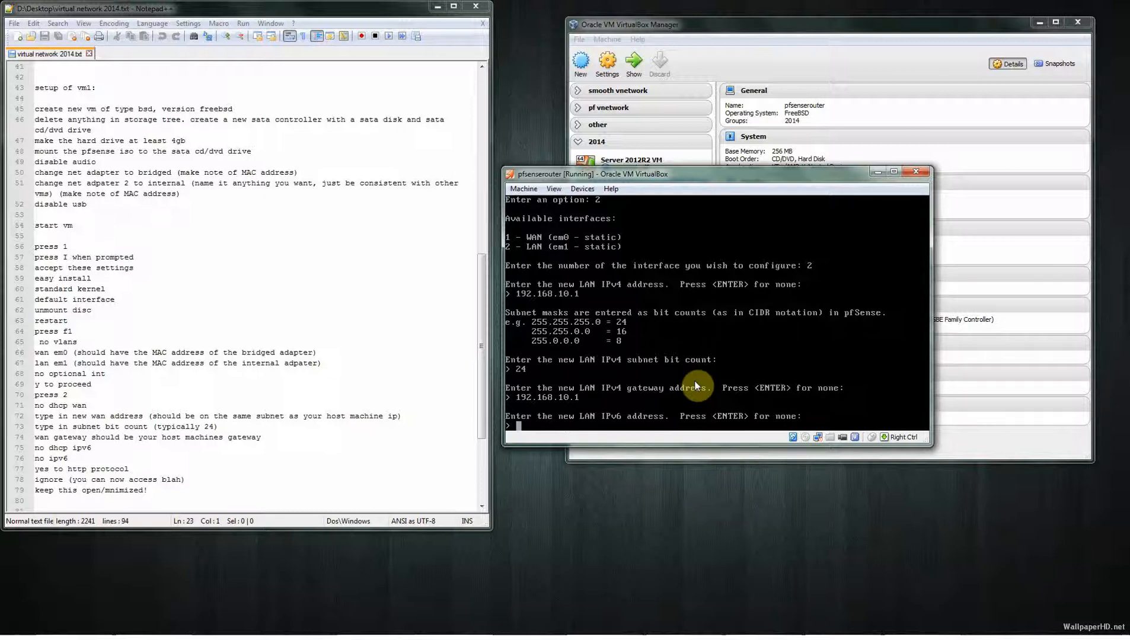
Step: Leave the LAN IPv6 address empty, decline the LAN DHCP server and return to the pfSense console menu
key("Return")
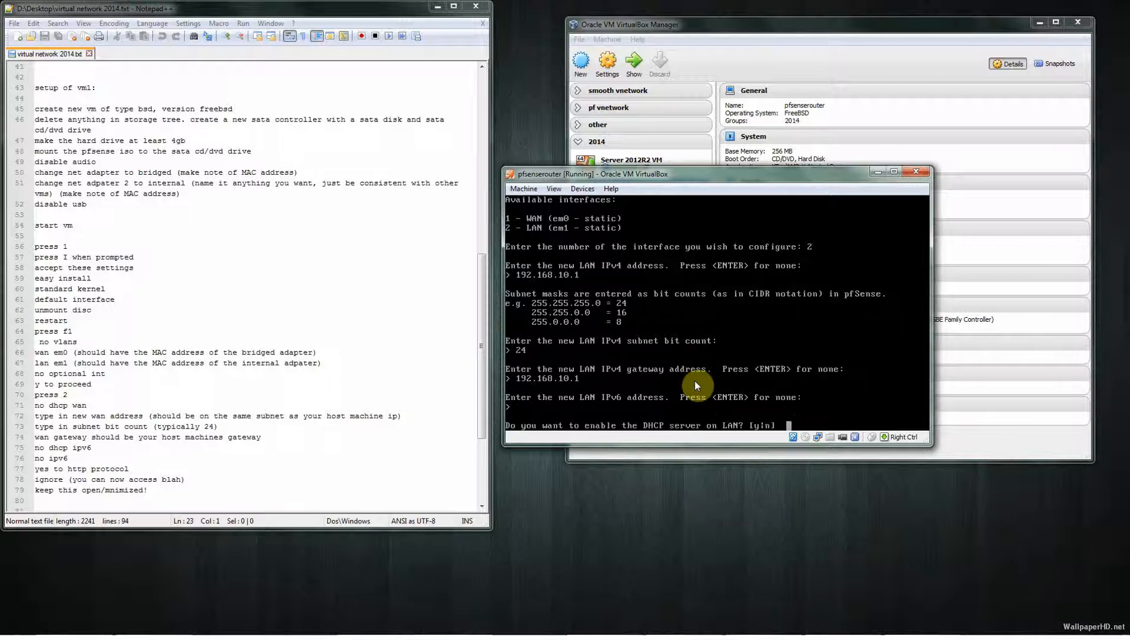
type("n")
key("Return")
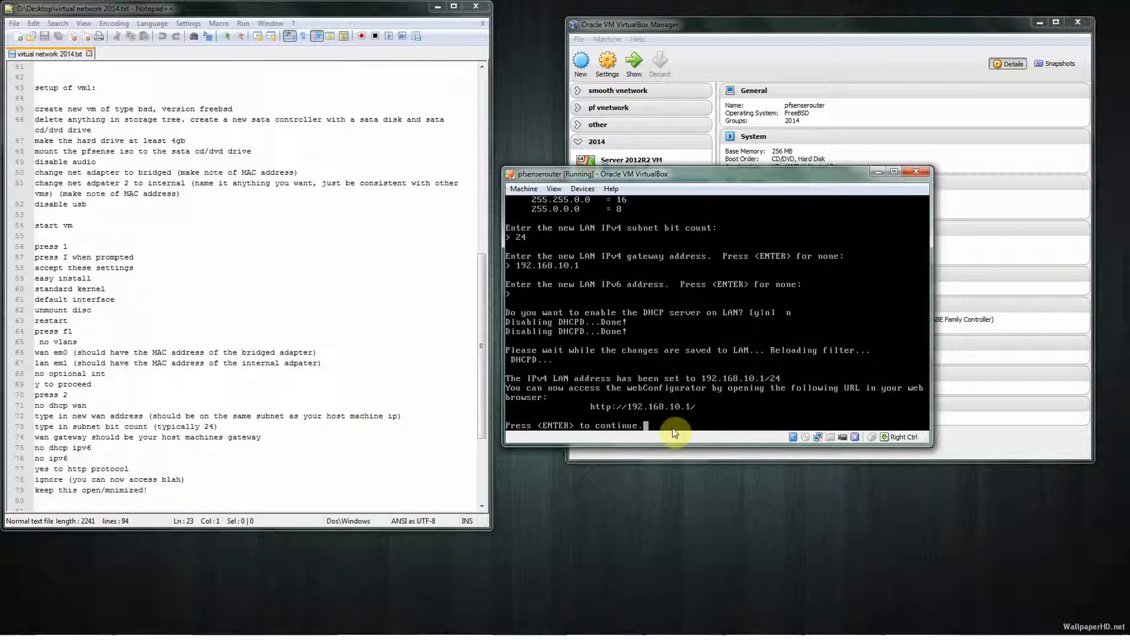
key("Return")
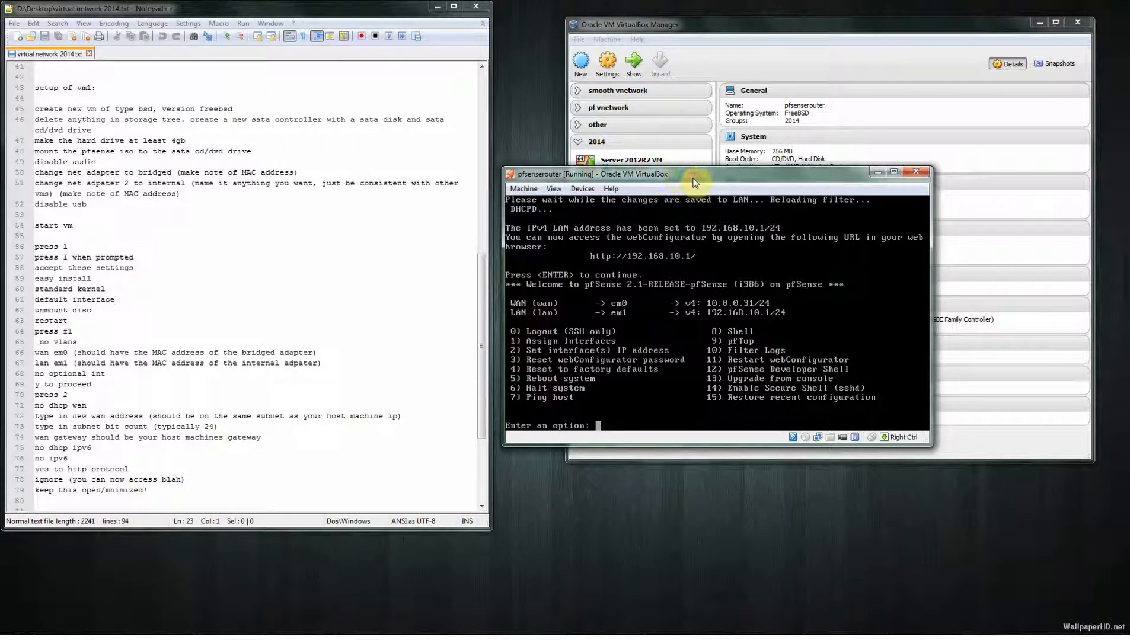
left_click_drag(688, 173, 533, 152)
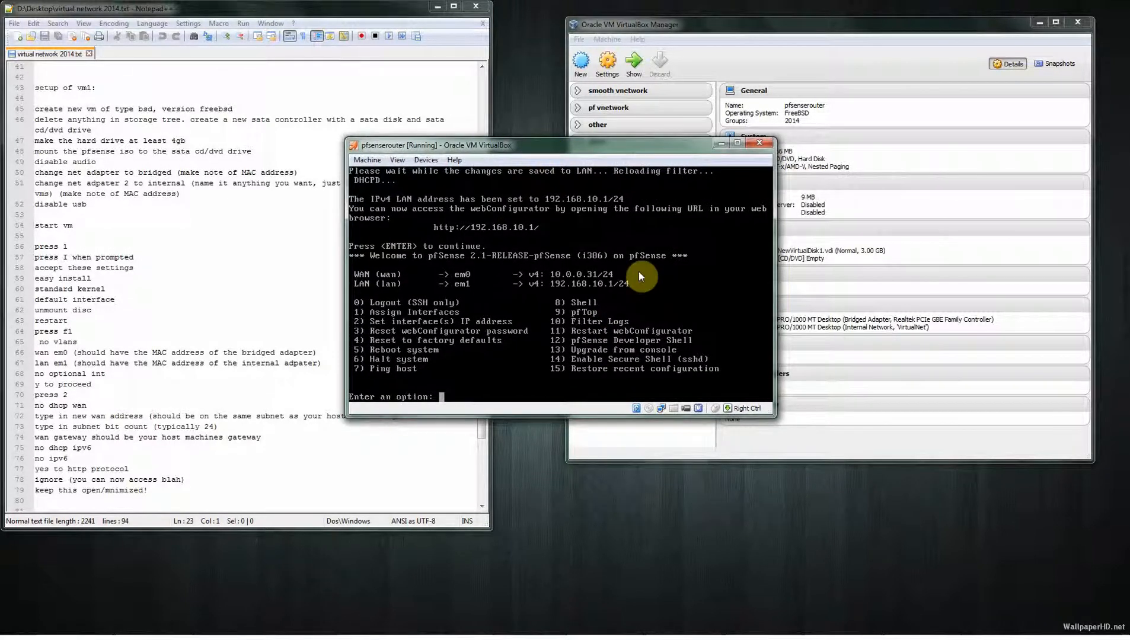